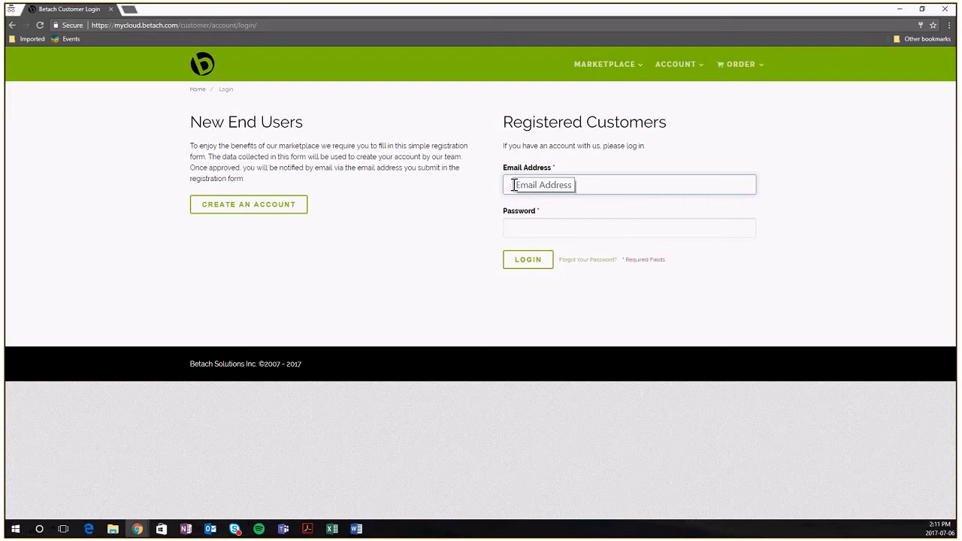
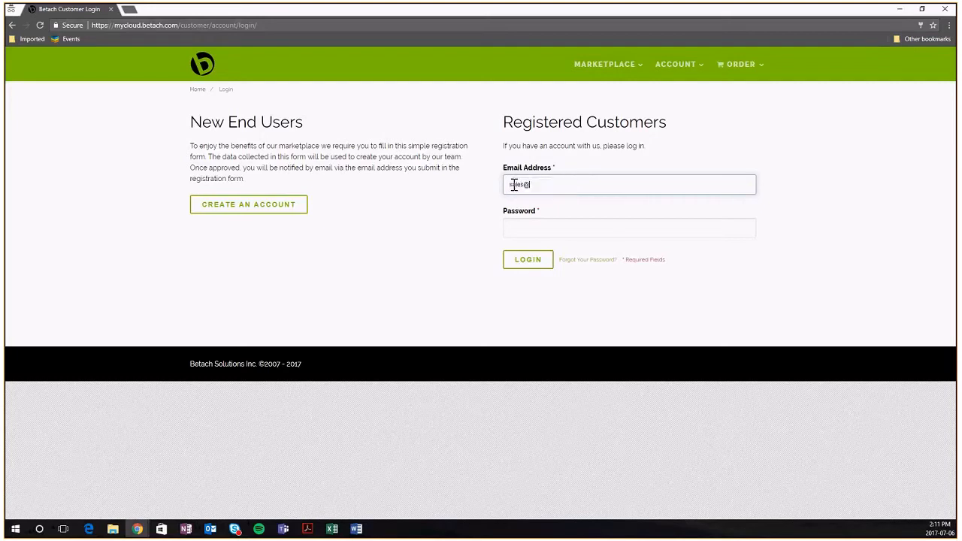
Log in with the registered account's e-mail address and password
key(Tab)
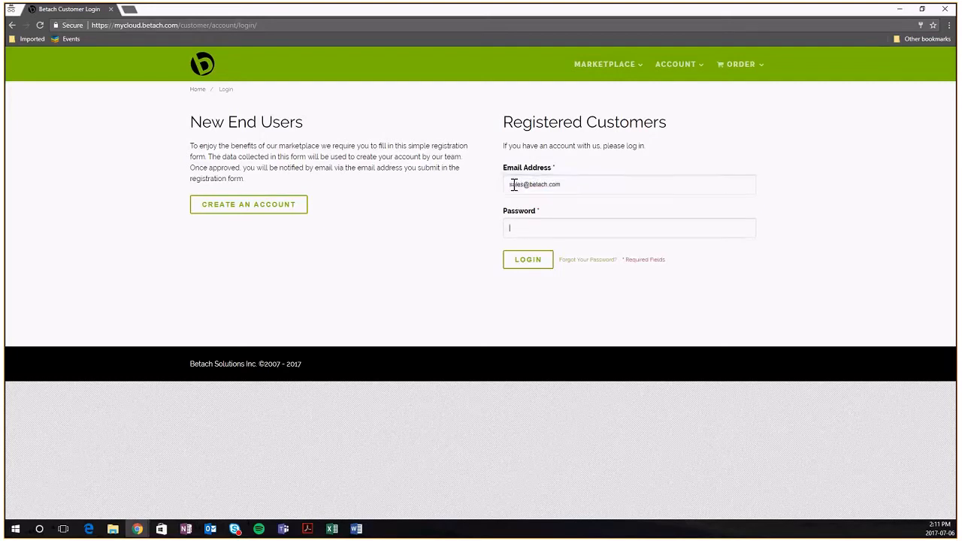
text(••••••••)
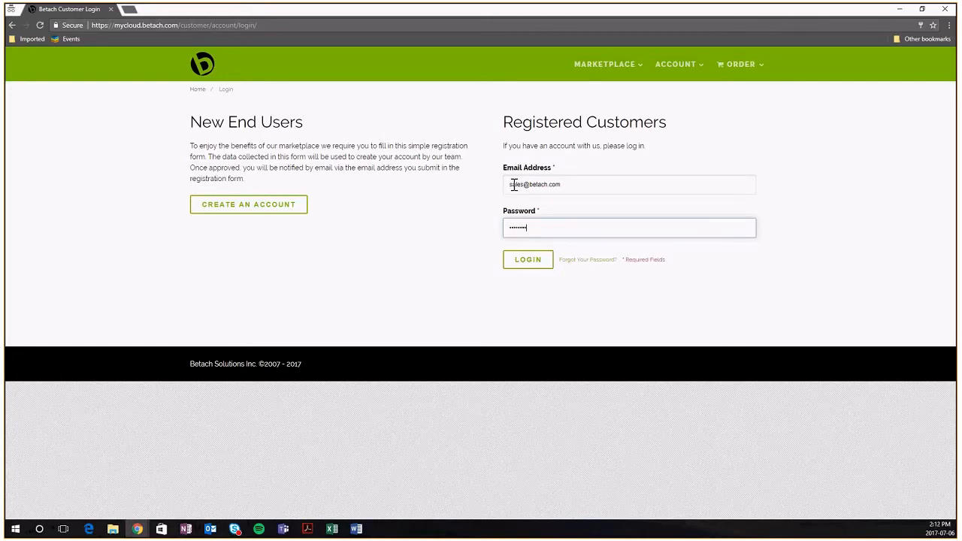
key(Return)
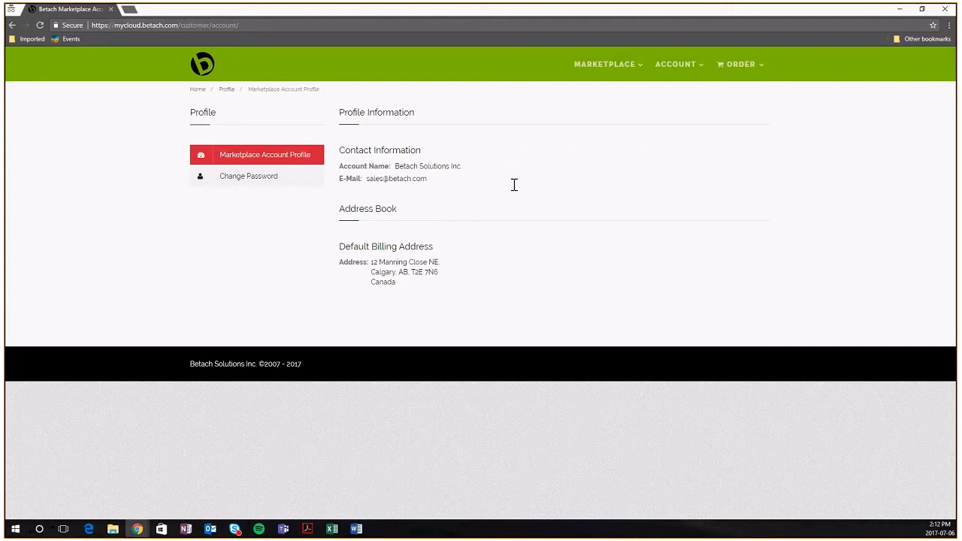
Highlight the account name and e-mail lines on the profile page, then clear the highlight
drag(348, 169, 526, 161)
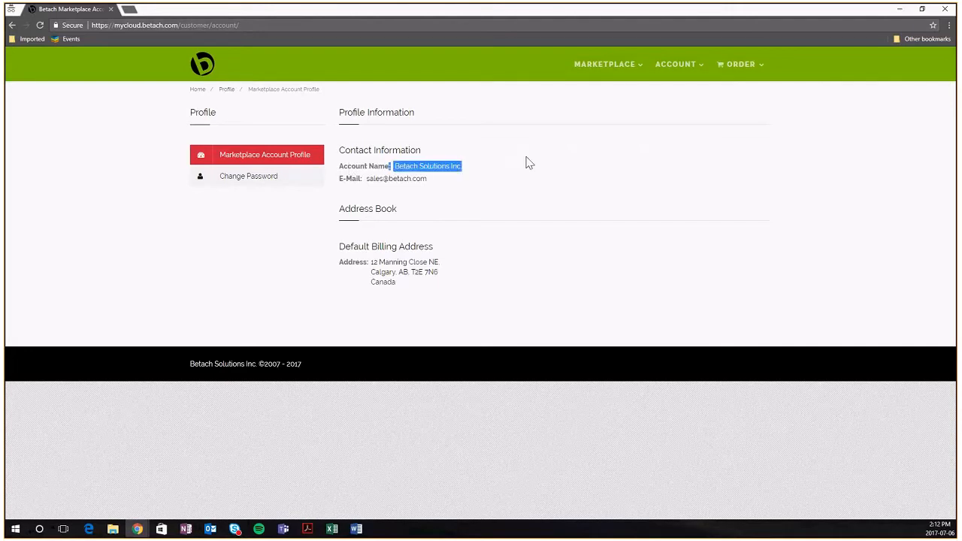
drag(437, 181, 341, 174)
click(382, 245)
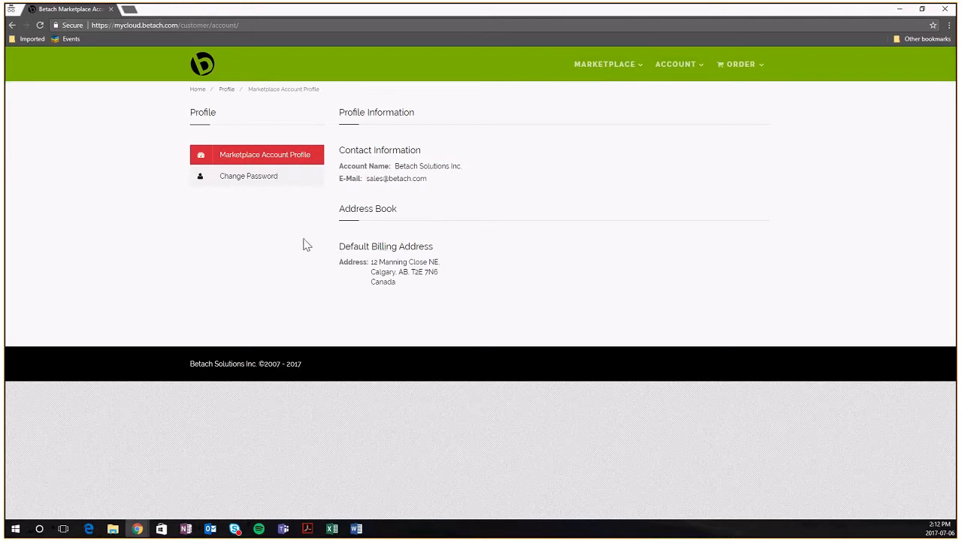
Open the Change Password page and focus the empty Current Password field
click(284, 180)
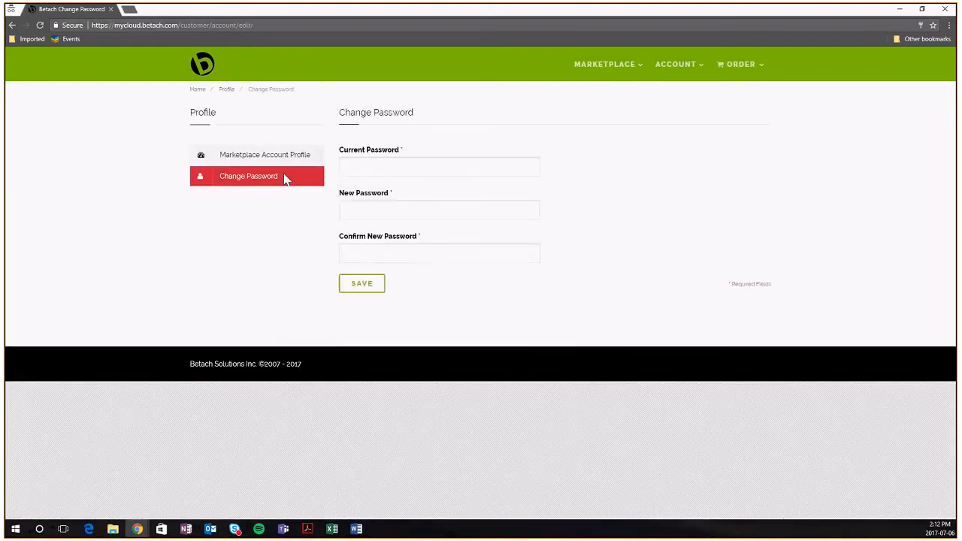
click(356, 167)
mouse_move(684, 66)
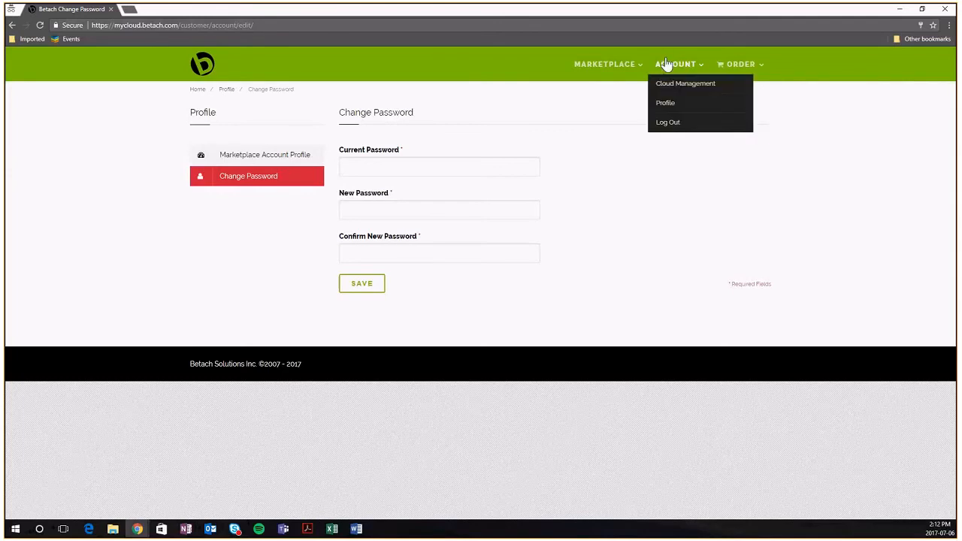
Go to Cloud Management and view the workload for the Office 365 Business Premium subscription
click(678, 85)
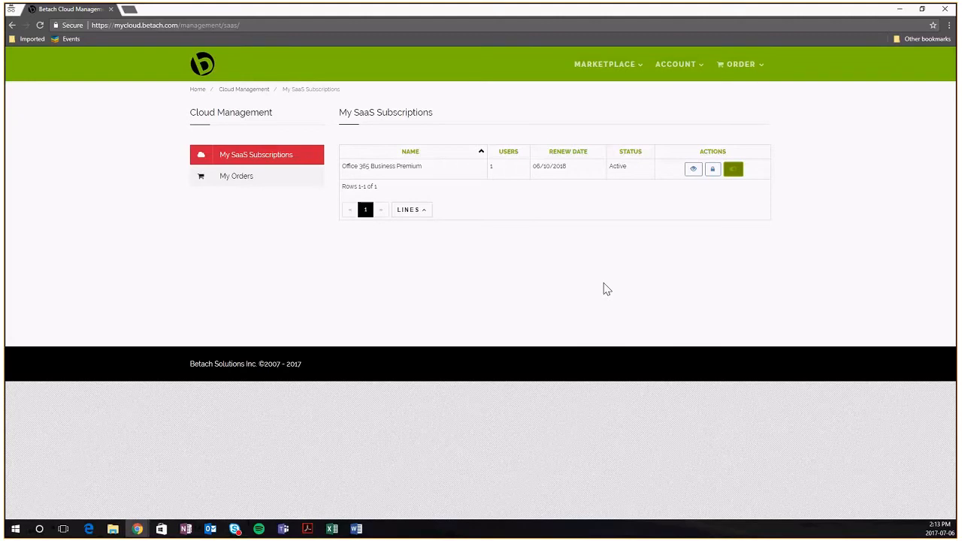
click(694, 170)
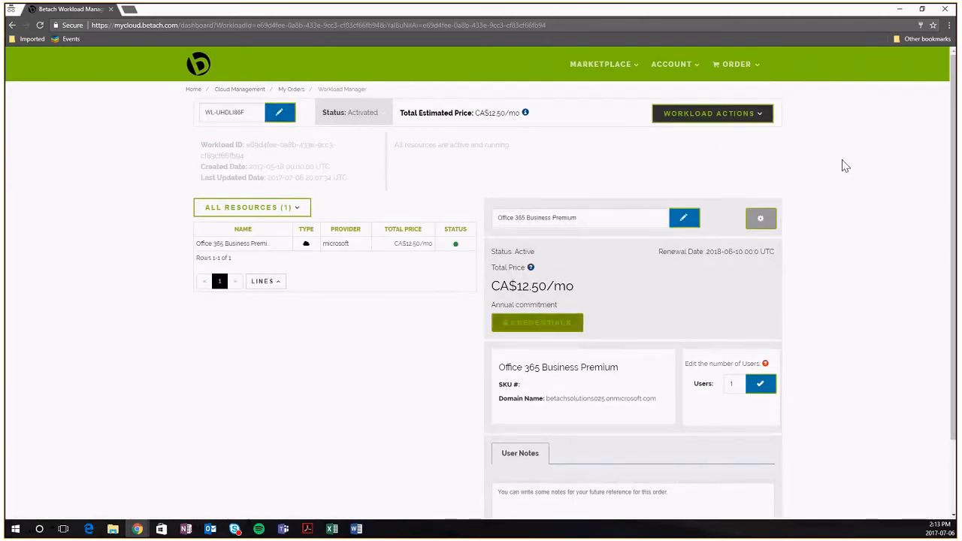
Review the workload ID, dates and total estimated price details of the subscription
click(379, 114)
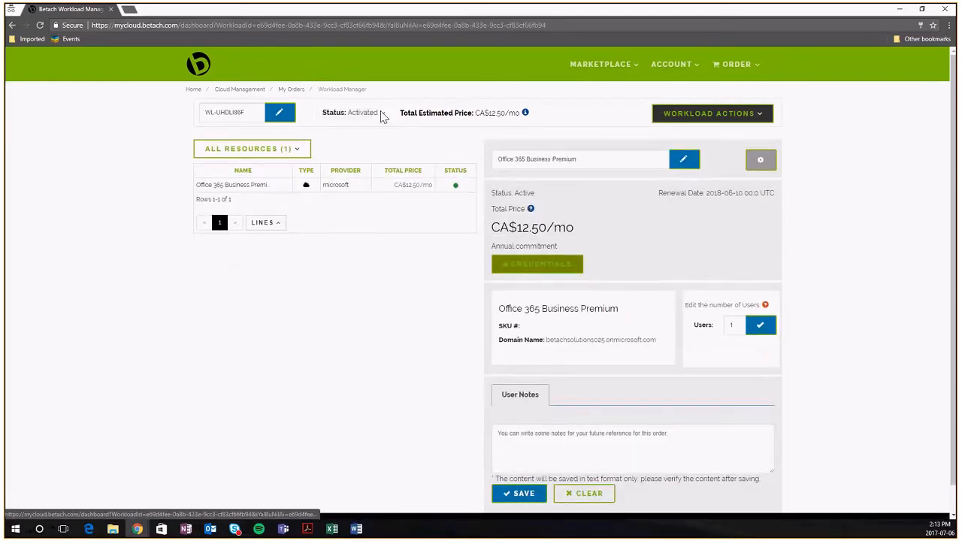
click(381, 115)
drag(404, 114, 521, 120)
click(551, 117)
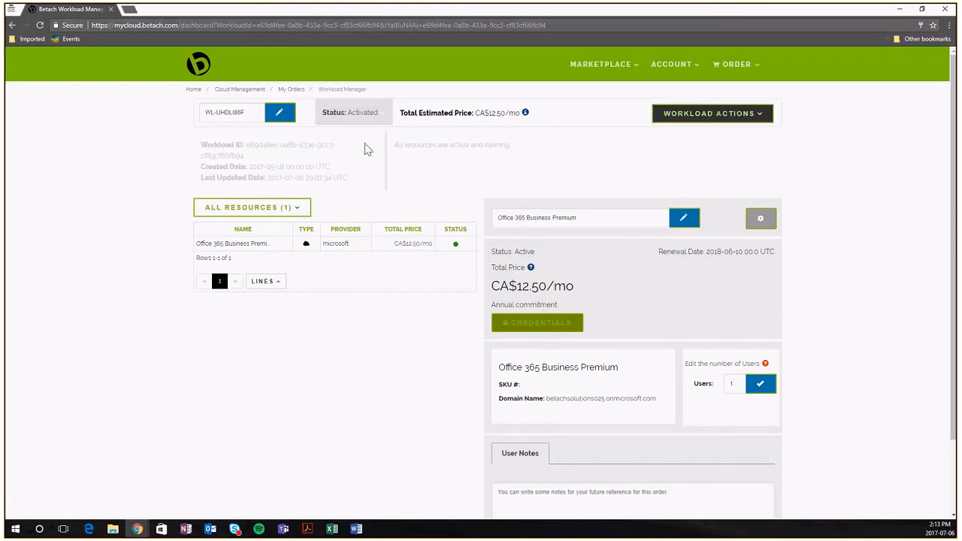
mouse_move(455, 249)
scroll(456, 249, down, 1)
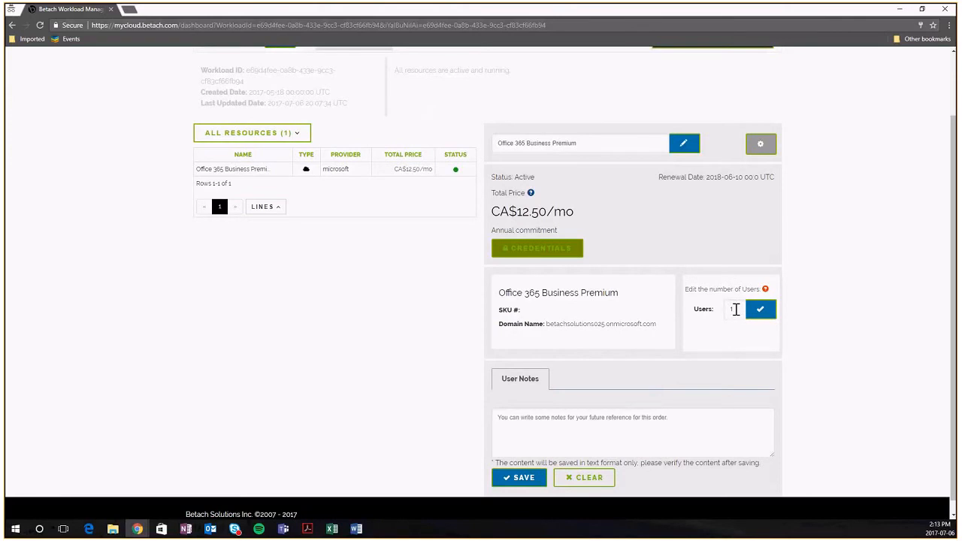
Change the user count from 1 to 2 and confirm the update
drag(735, 310, 713, 315)
key(BackSpace)
text(2)
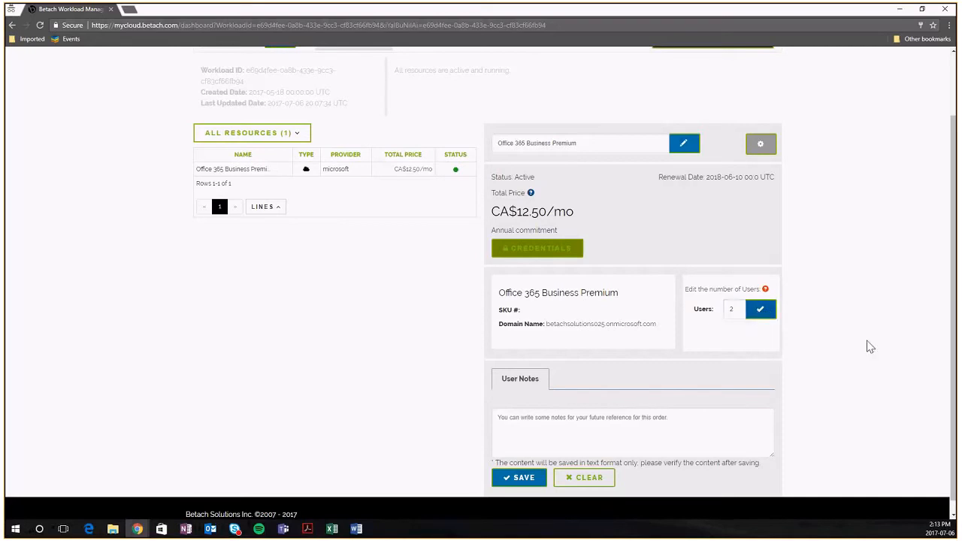
key(Return)
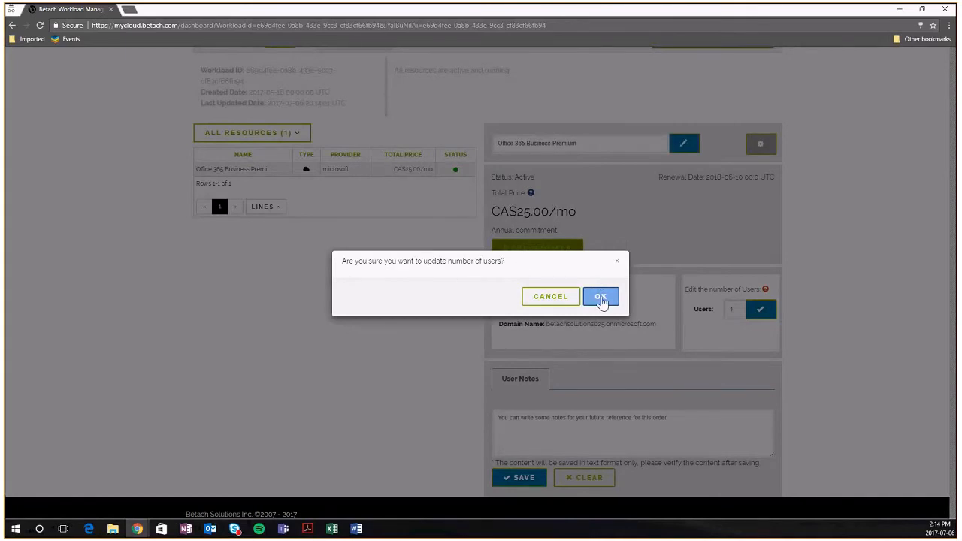
click(601, 297)
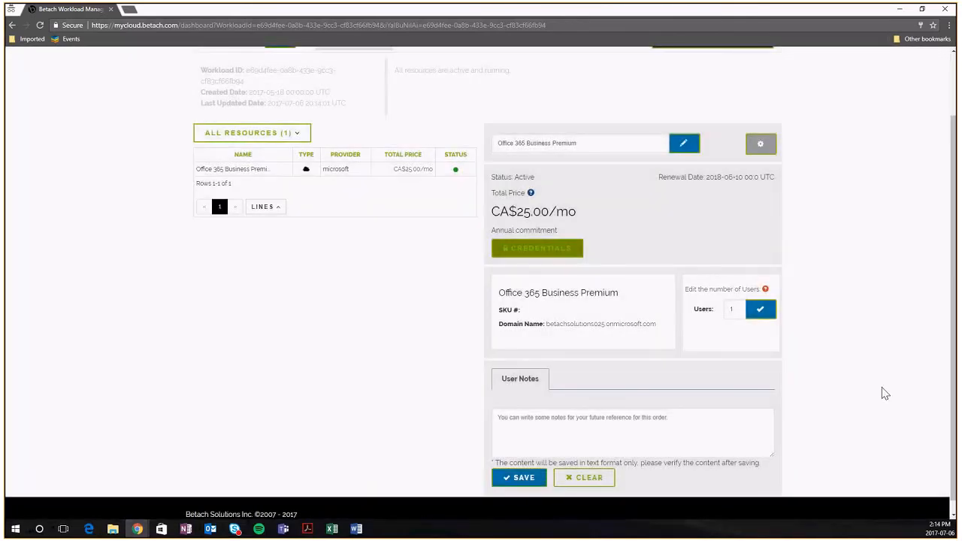
scroll(885, 393, up, 1)
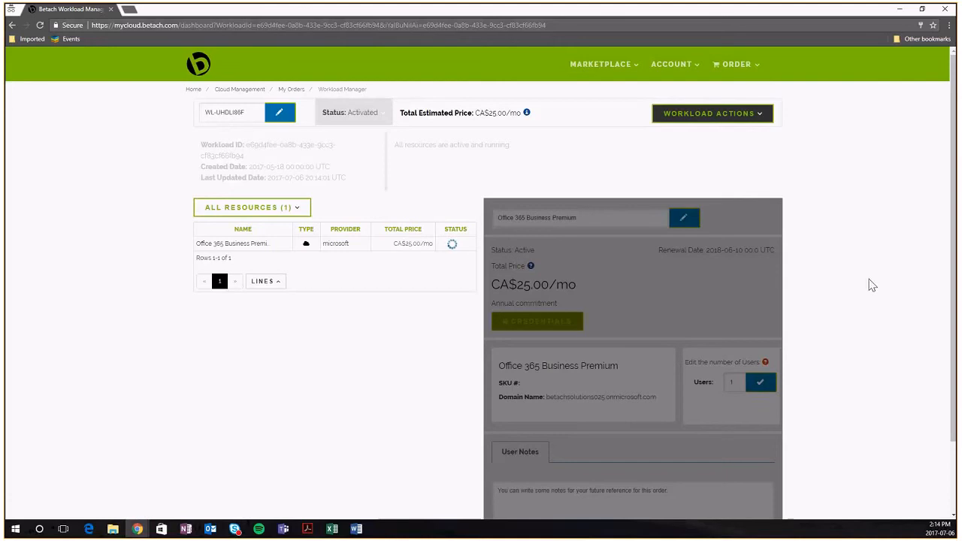
scroll(872, 286, down, 1)
scroll(872, 286, up, 1)
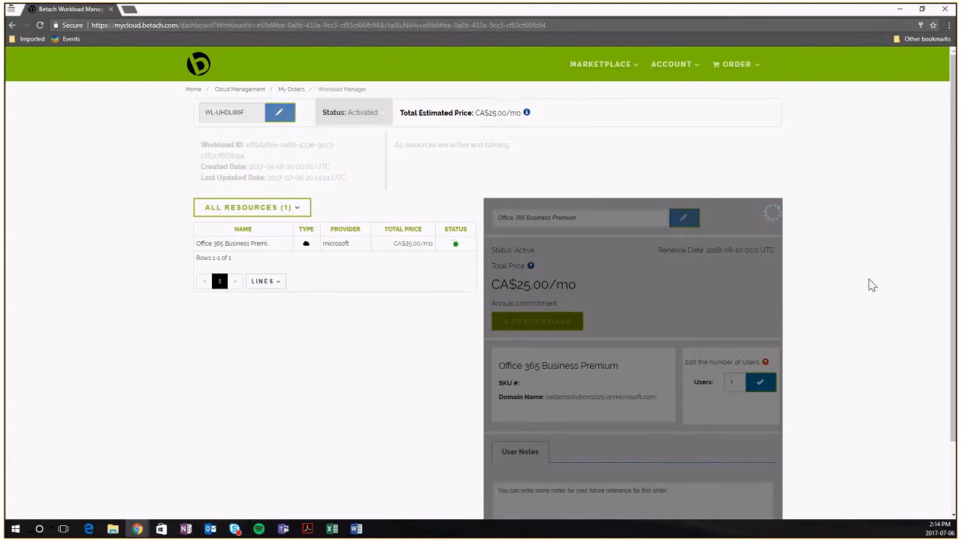
mouse_move(458, 249)
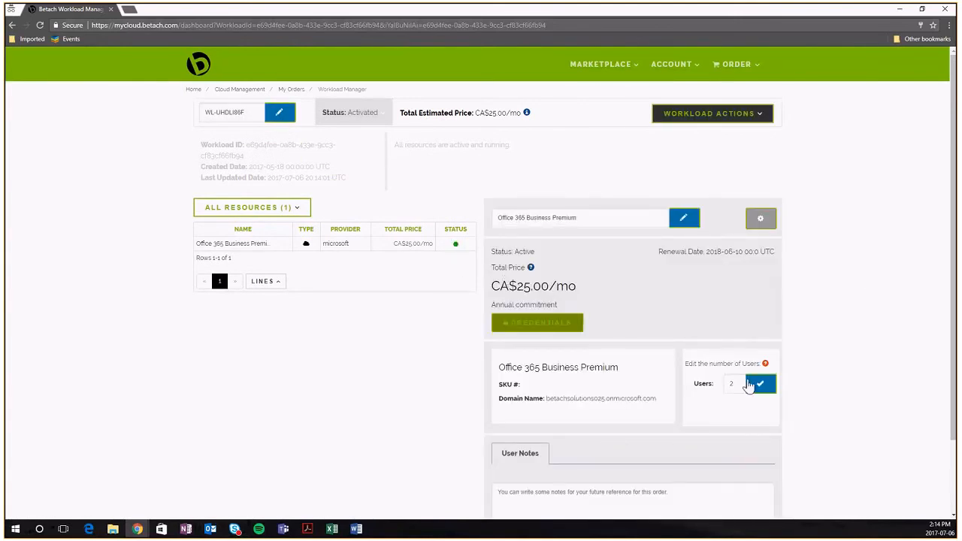
scroll(864, 353, down, 1)
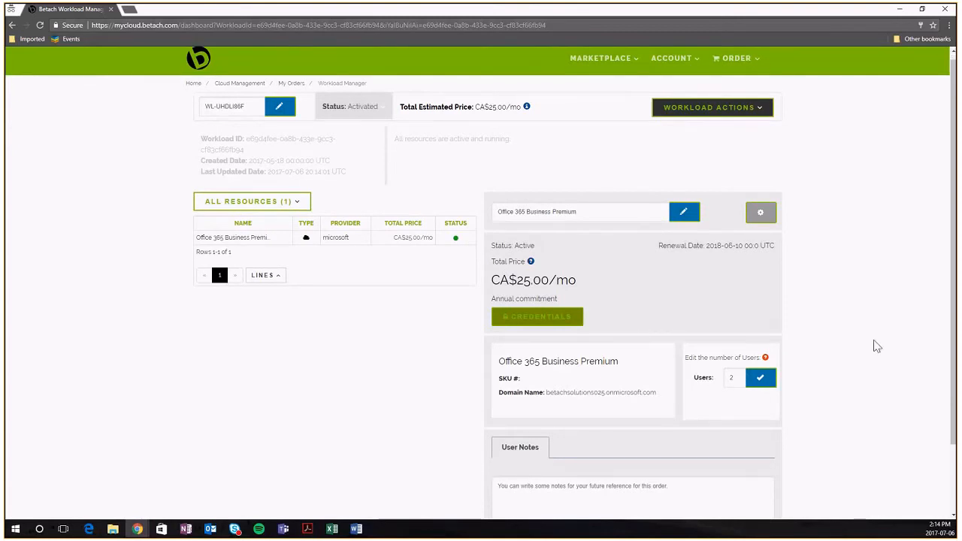
scroll(876, 346, down, 2)
Set the user count back to 1 and confirm, returning the price to CA$12.50/mo
text(1)
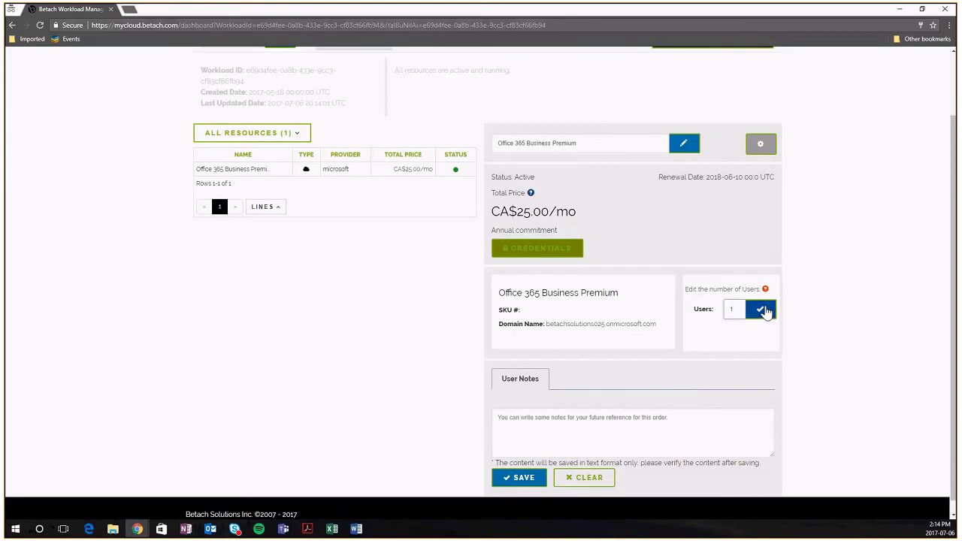
click(762, 310)
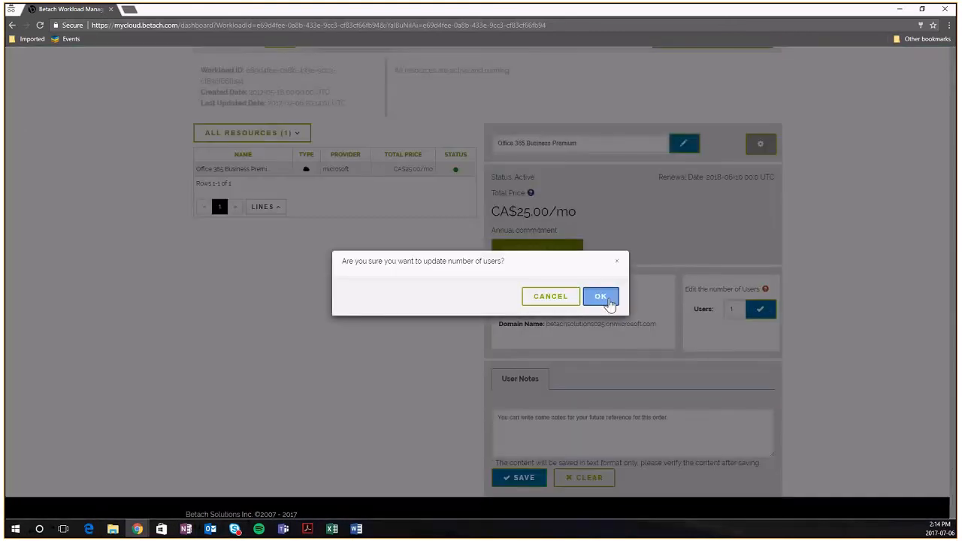
click(605, 298)
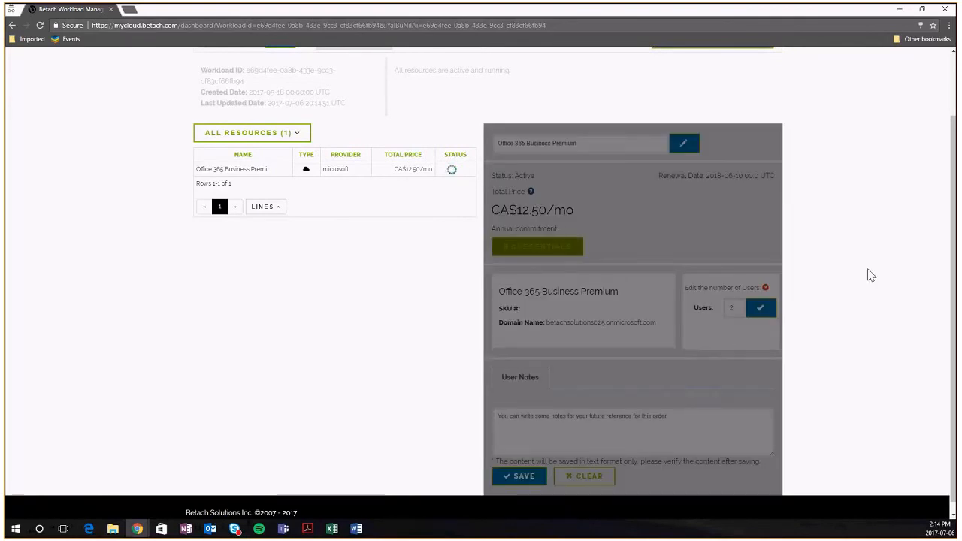
scroll(869, 275, down, 1)
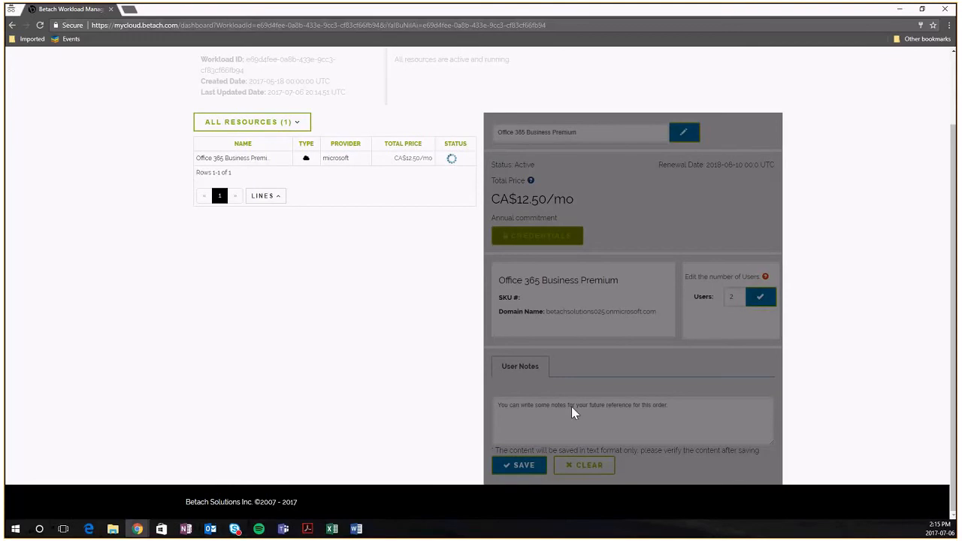
Write the user note 'Date 2017-07-06 added 1 new user' and save it
click(495, 407)
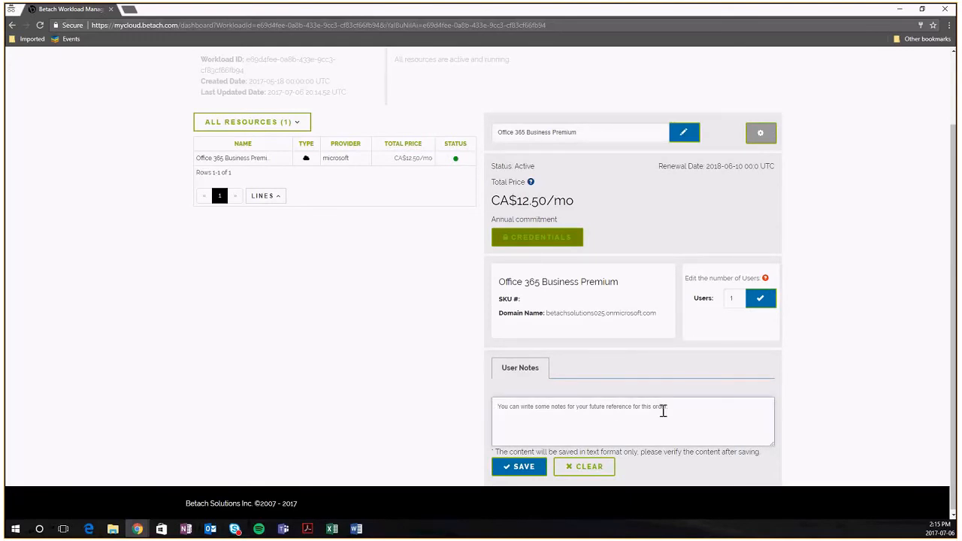
text(Da)
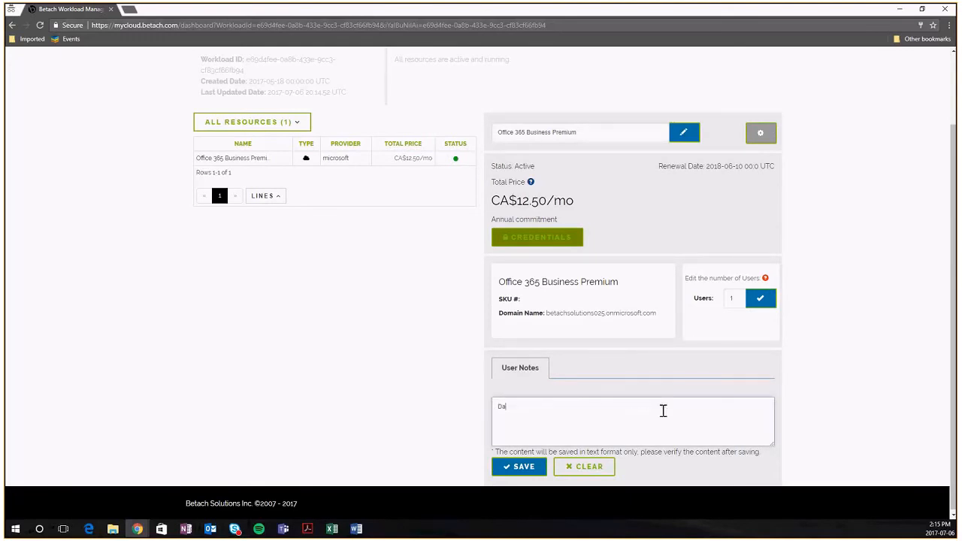
text(te 2017-07-06 added 1 new user)
click(517, 471)
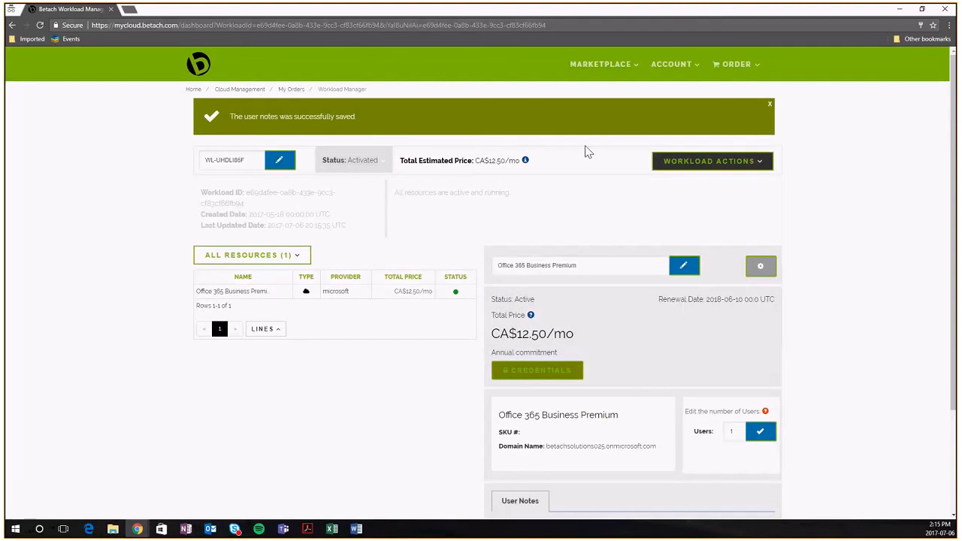
Add a second note line '2017=09-03 added 3 new users' and save the notes
scroll(635, 490, down, 3)
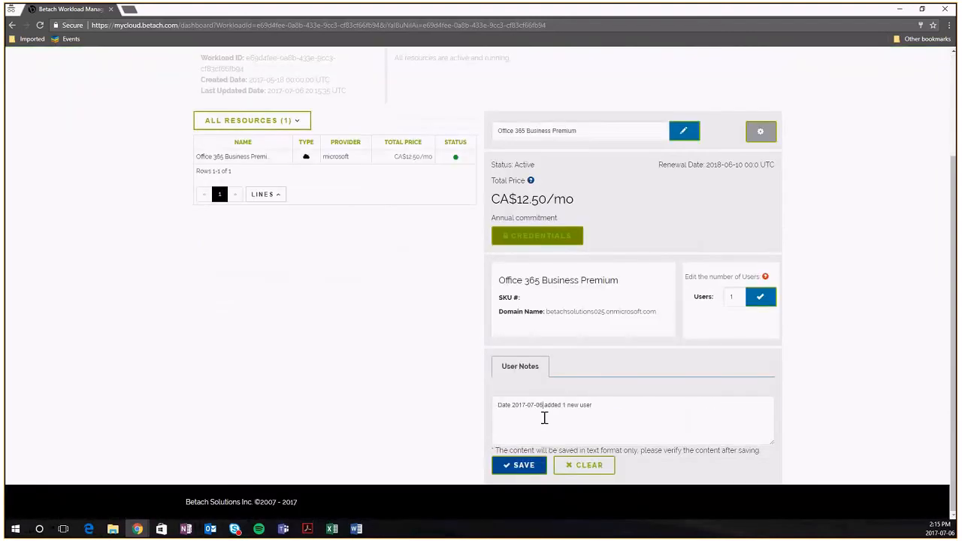
click(616, 406)
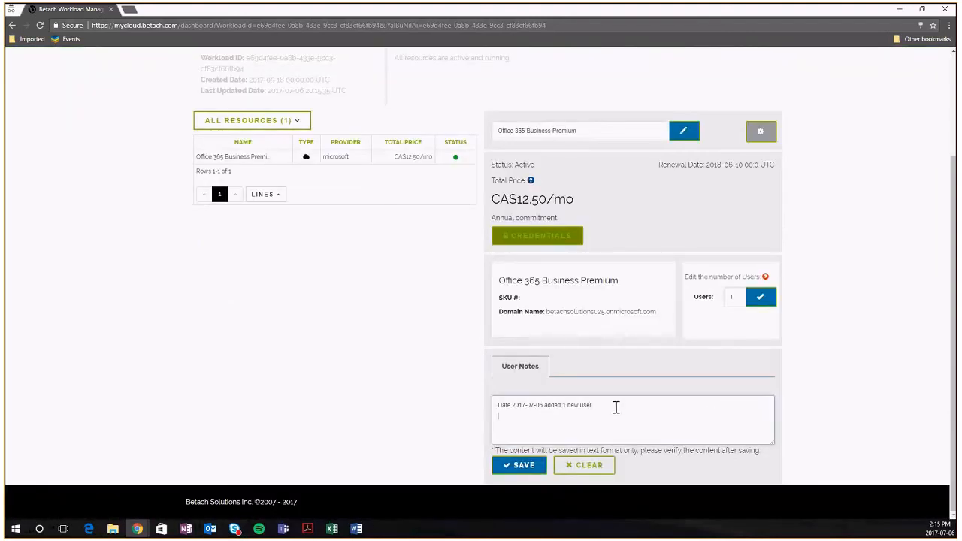
key(Return)
text(201)
text(7=)
text(09-)
text(0)
text(3)
text( added 3 new us)
text(ers)
click(502, 467)
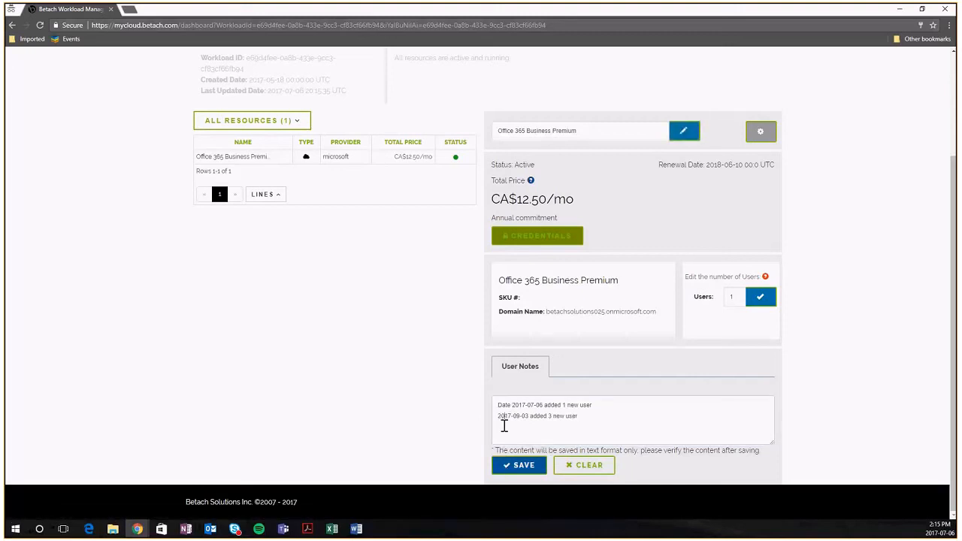
click(505, 465)
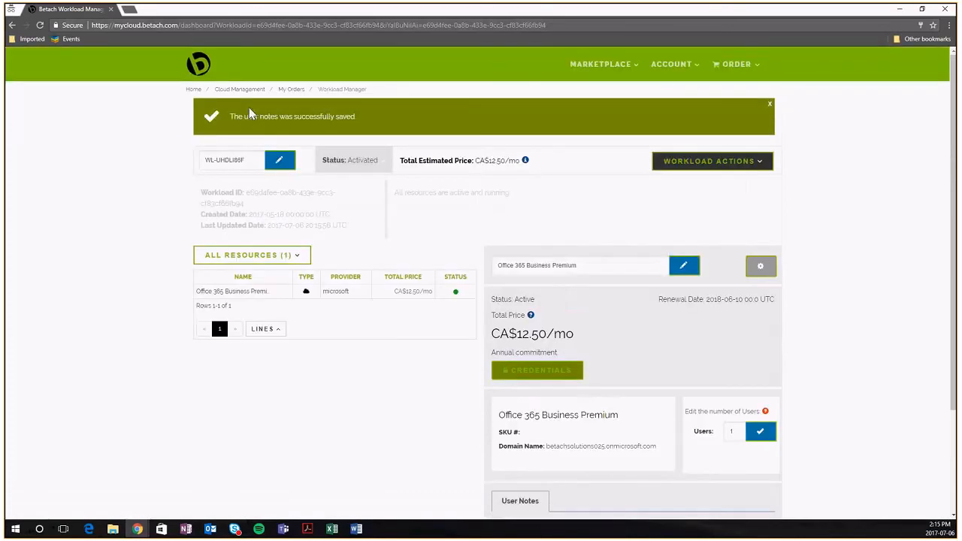
scroll(679, 423, down, 2)
Clear all user notes, then check the workload actions without deactivating
click(586, 470)
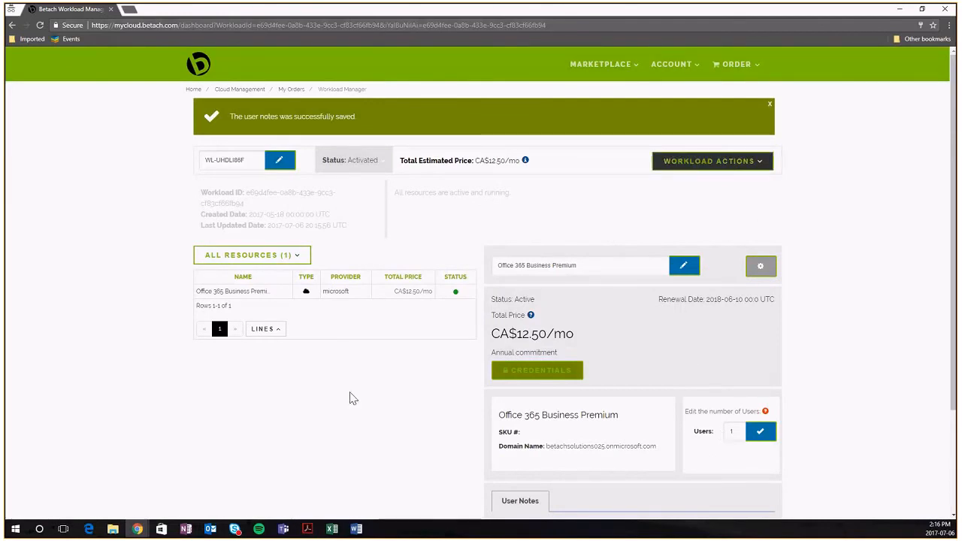
click(725, 164)
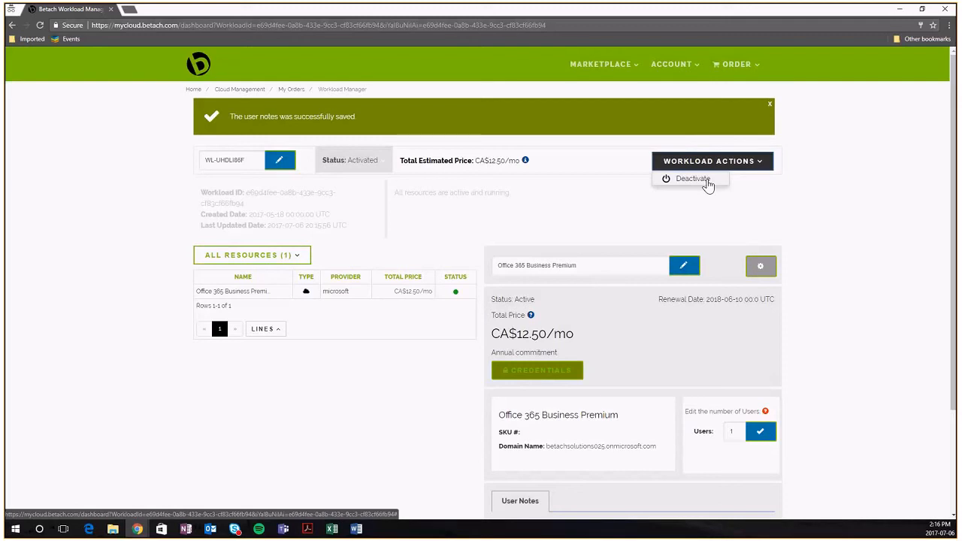
click(829, 213)
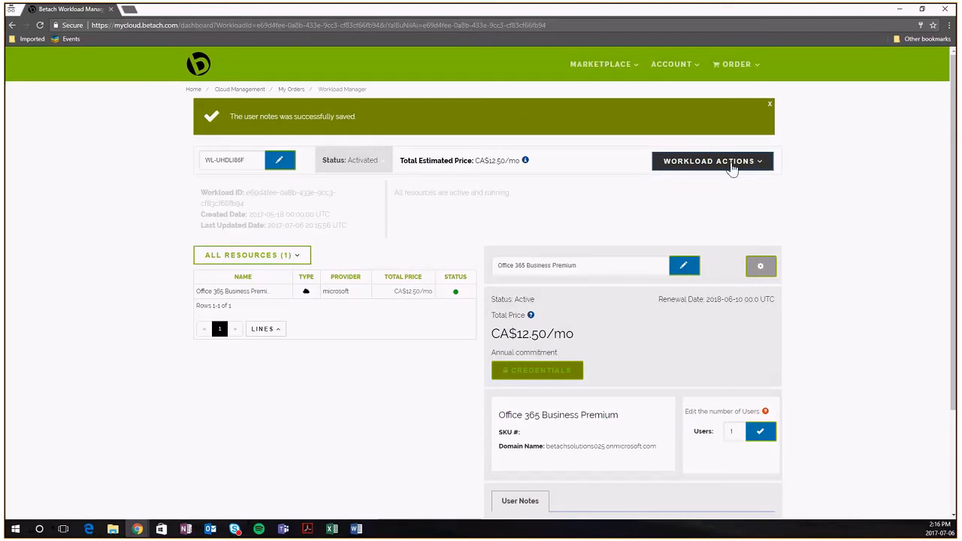
Select the current user count, then look through the account options and marketplace categories
click(739, 432)
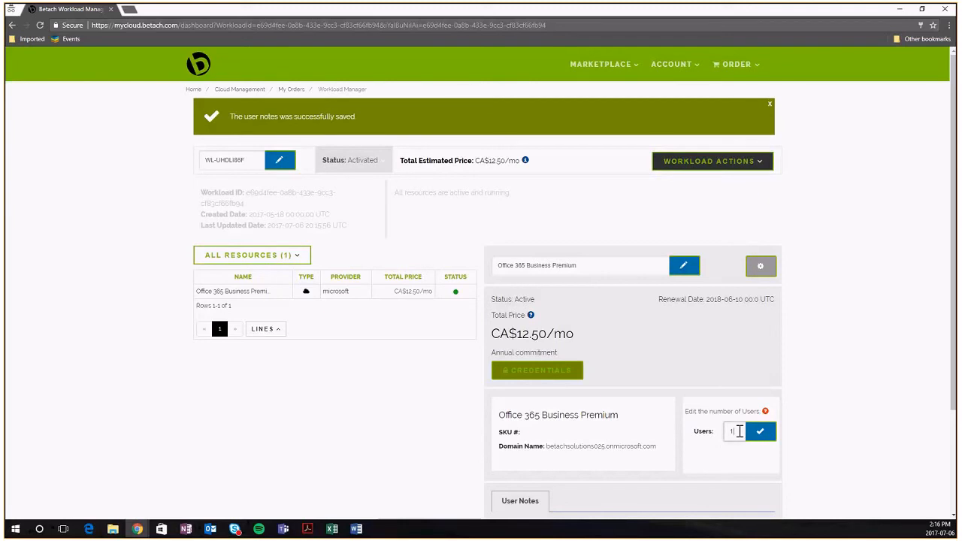
double_click(735, 432)
click(673, 65)
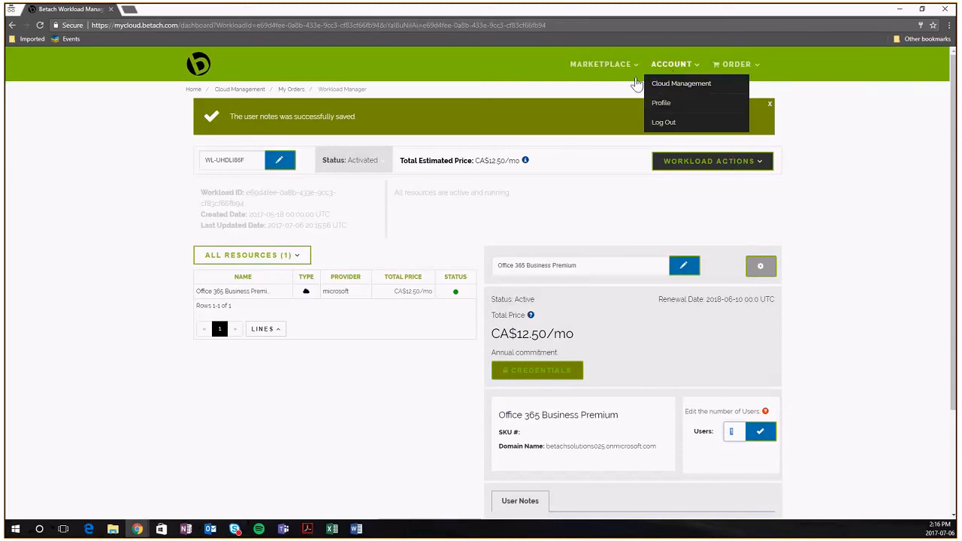
click(588, 65)
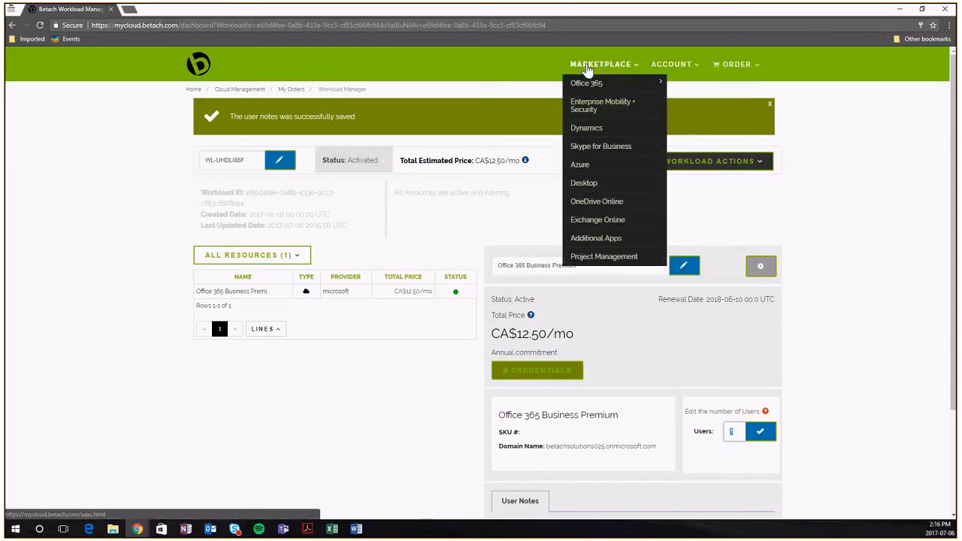
Go to the Marketplace catalogue and scroll down to the Office 365 plan cards
mouse_move(590, 87)
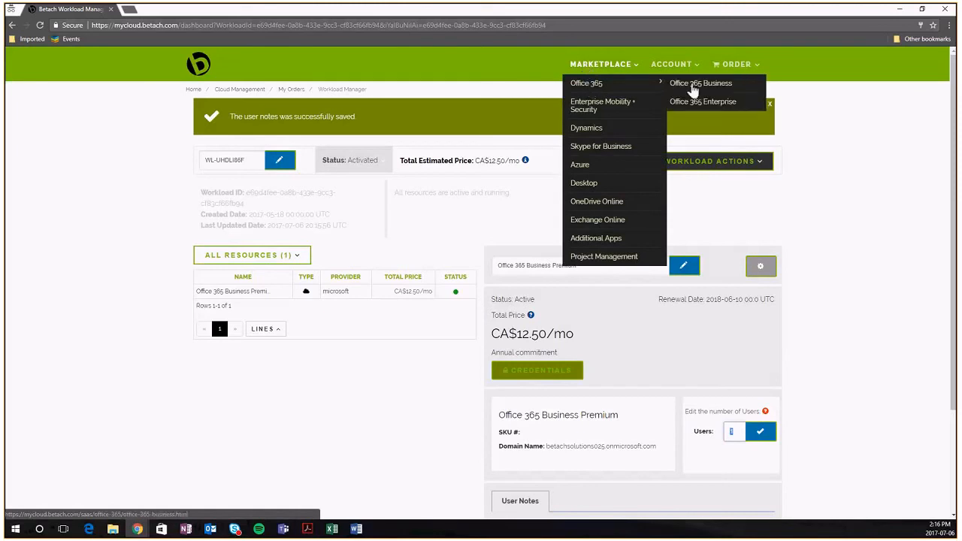
click(610, 68)
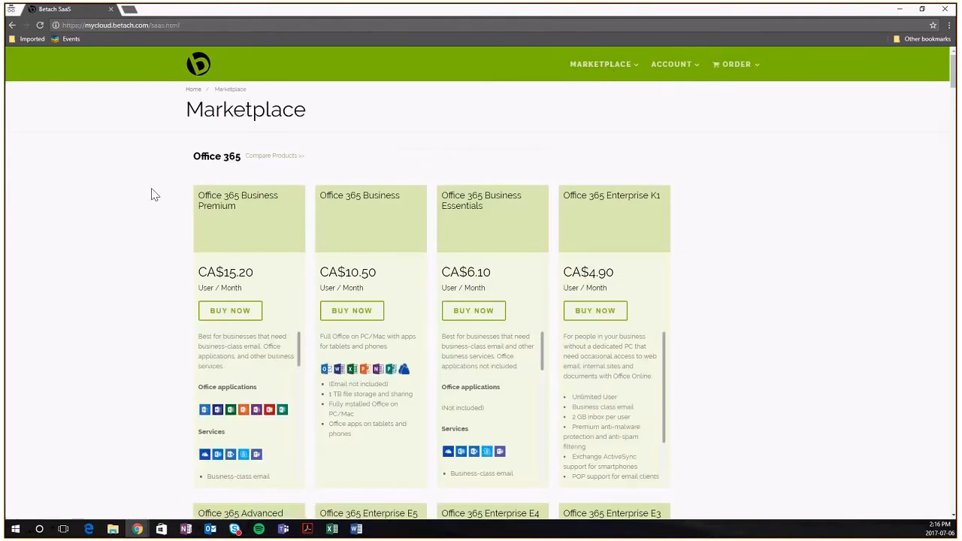
click(572, 63)
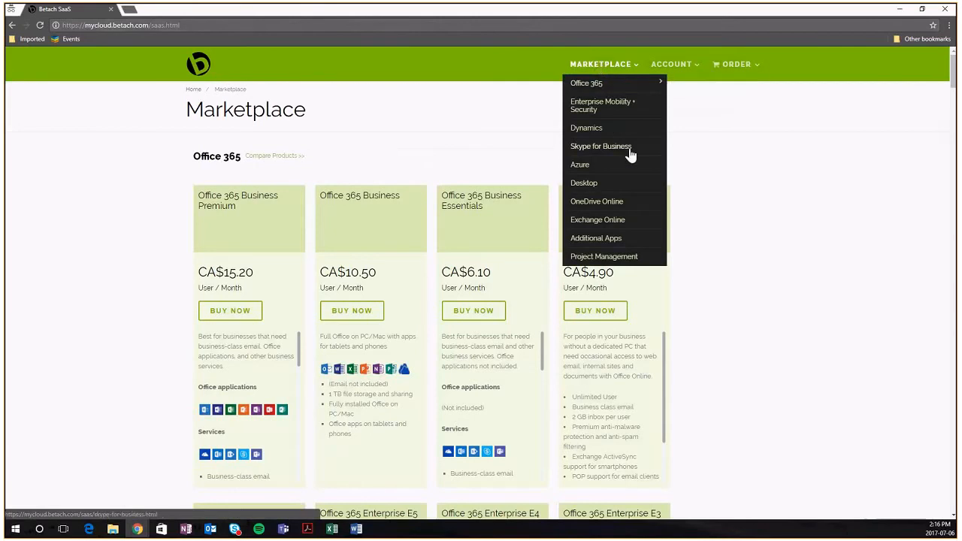
click(774, 176)
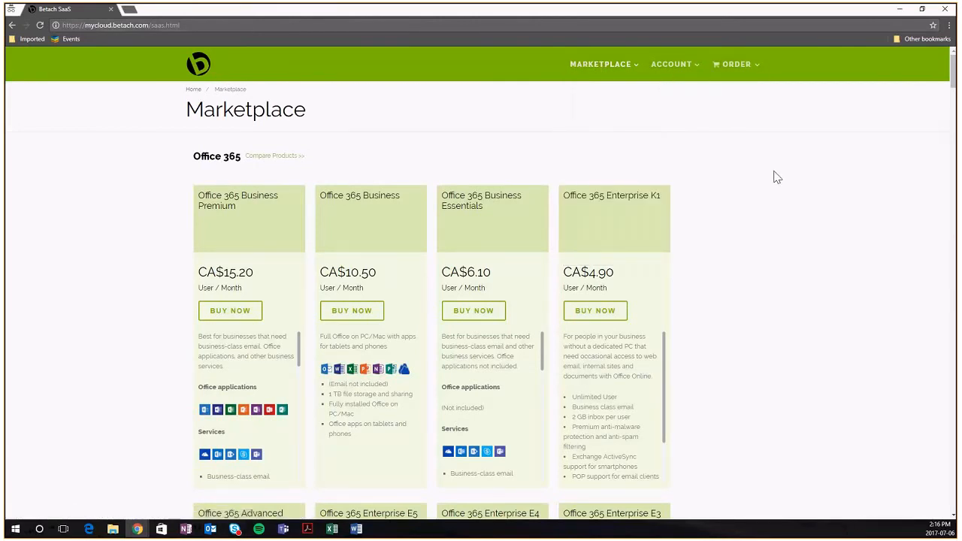
scroll(775, 176, down, 1)
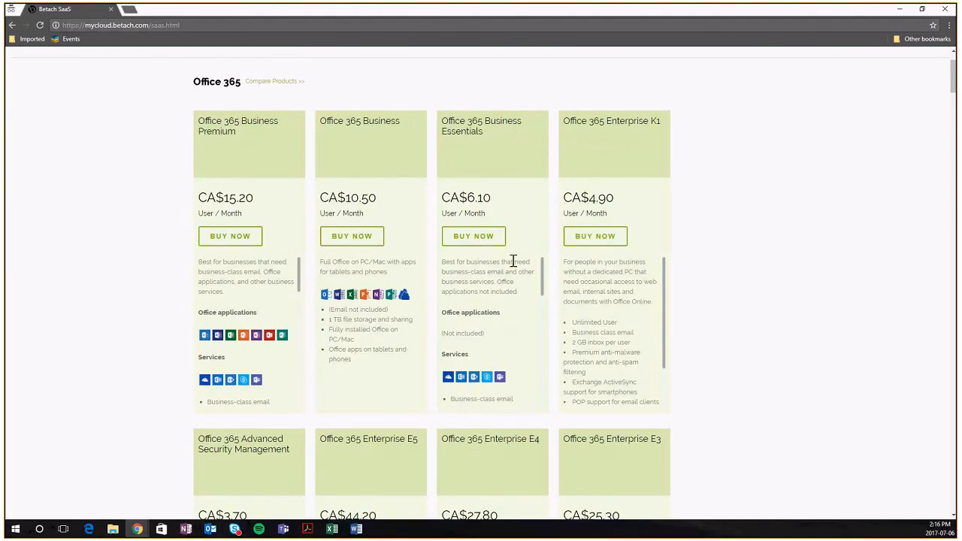
Buy Office 365 Business Essentials for 1 user on Pay As you Go, accepting the terms, and add it to the workload
click(457, 239)
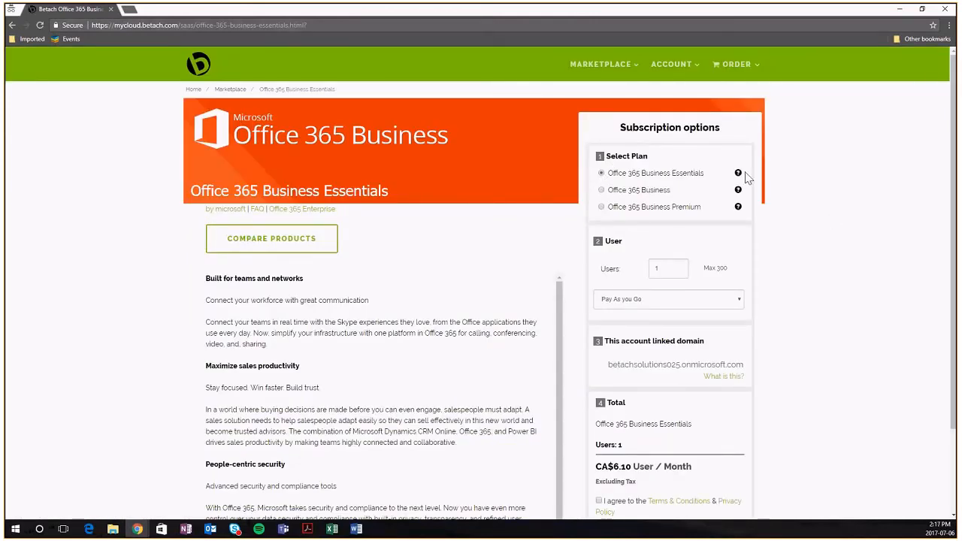
scroll(504, 202, down, 1)
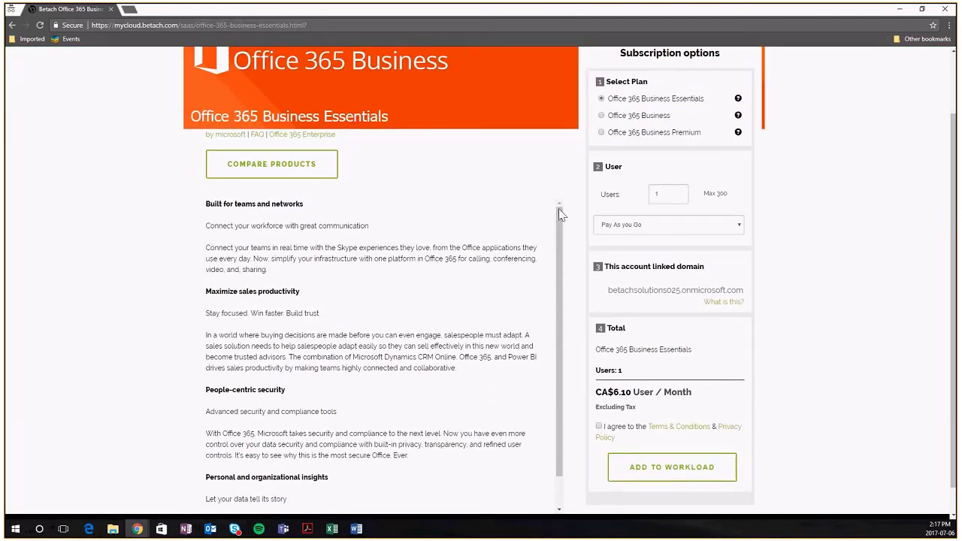
click(671, 227)
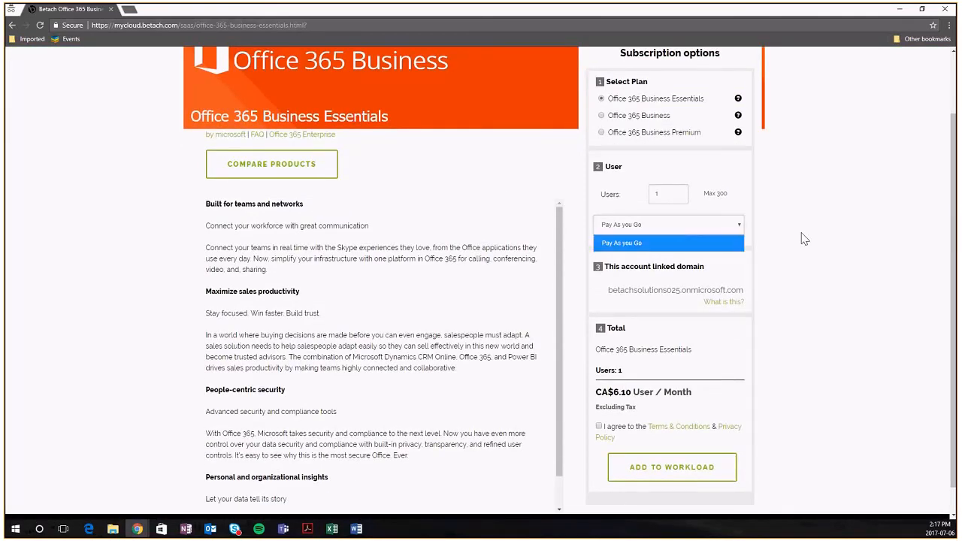
click(804, 239)
scroll(802, 239, down, 2)
drag(603, 264, 747, 262)
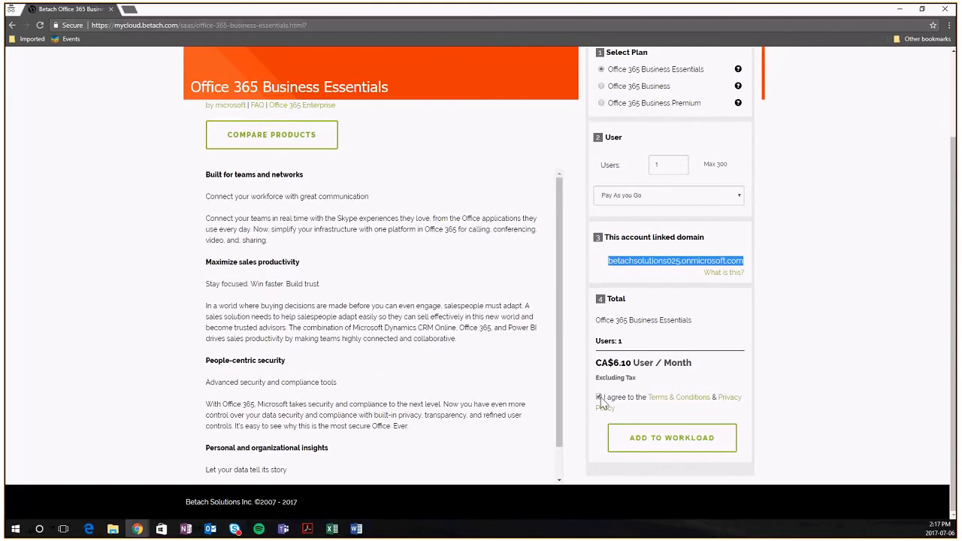
click(637, 442)
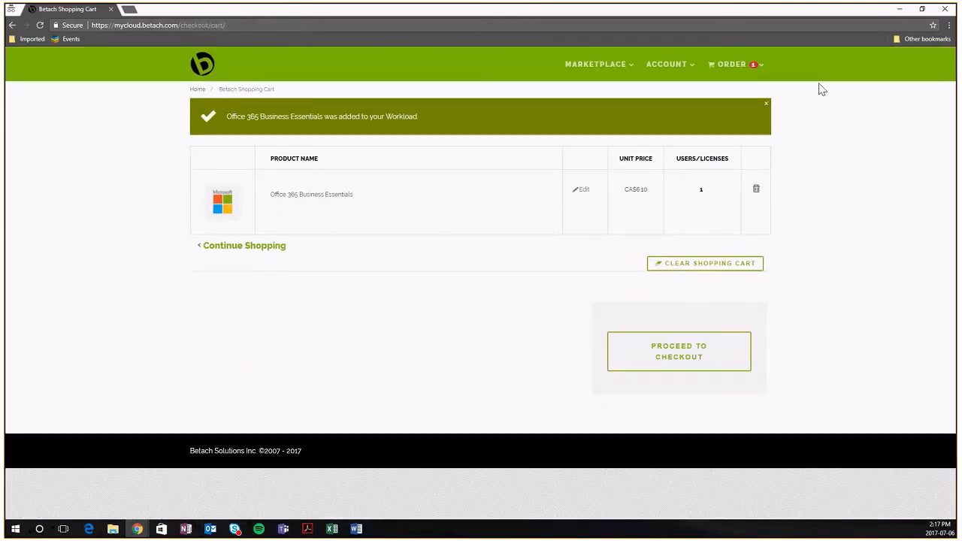
Check the cart's Office 365 Business Essentials item and proceed to checkout at CA$6.10/mo
click(720, 66)
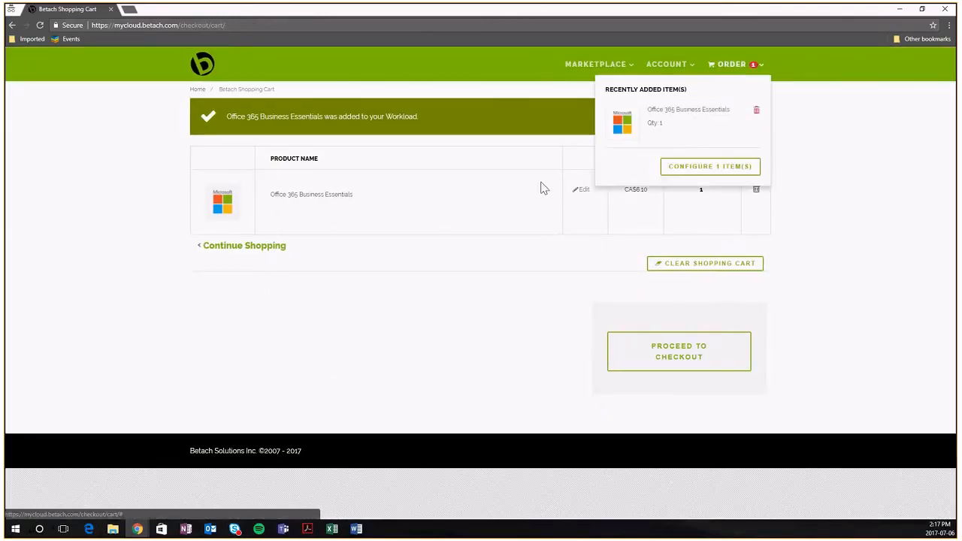
click(661, 356)
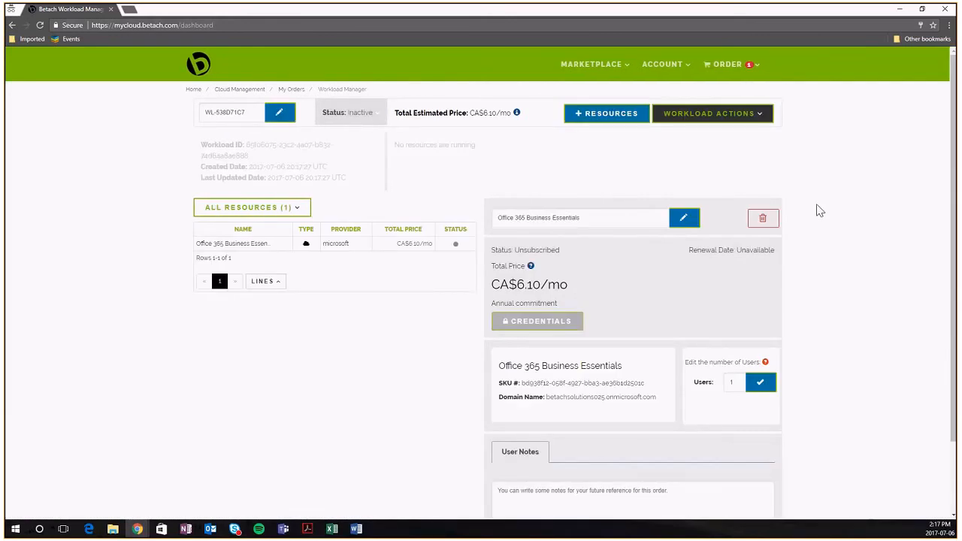
scroll(819, 211, down, 2)
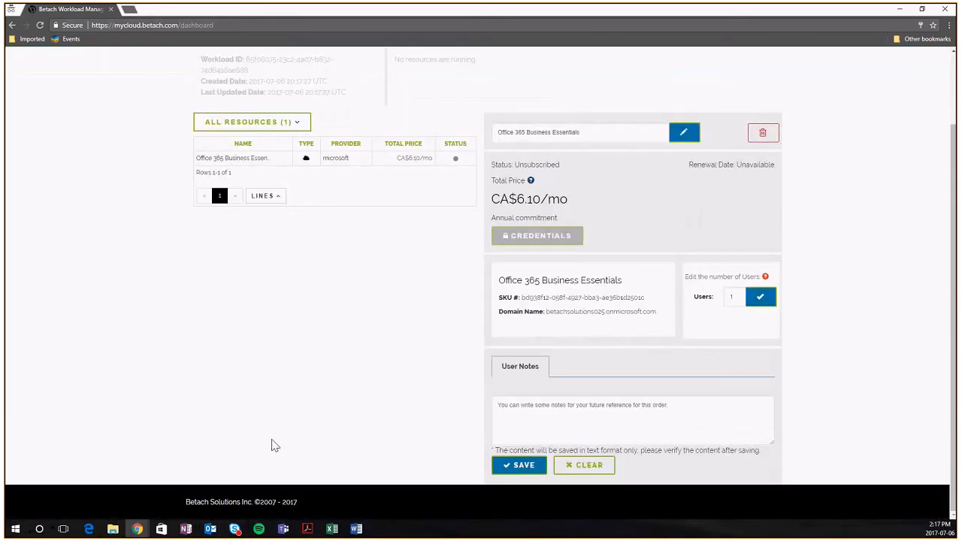
scroll(285, 445, up, 2)
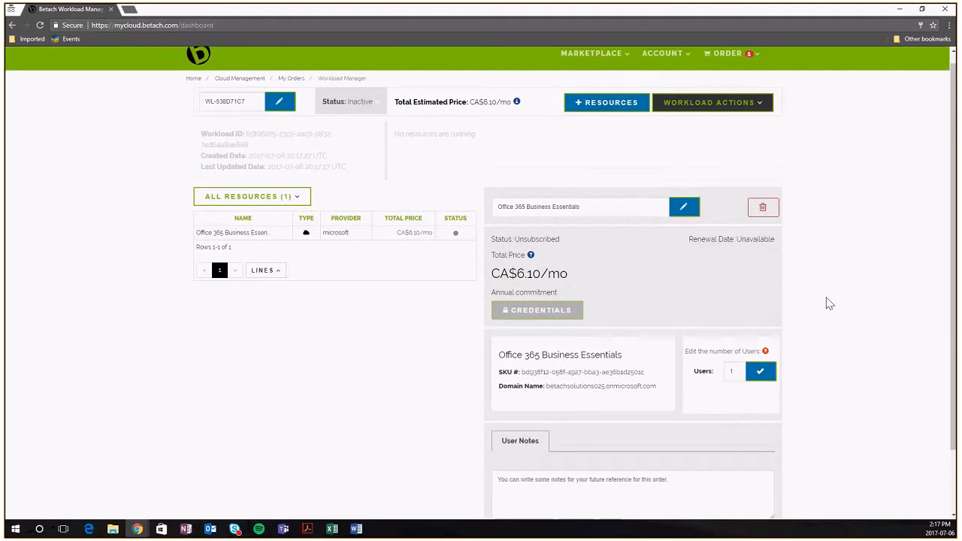
mouse_move(456, 236)
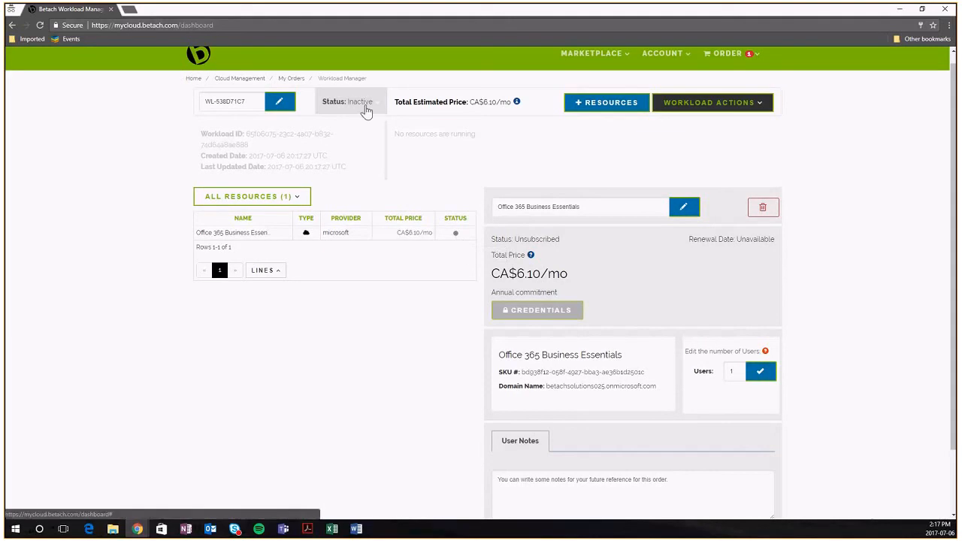
click(686, 105)
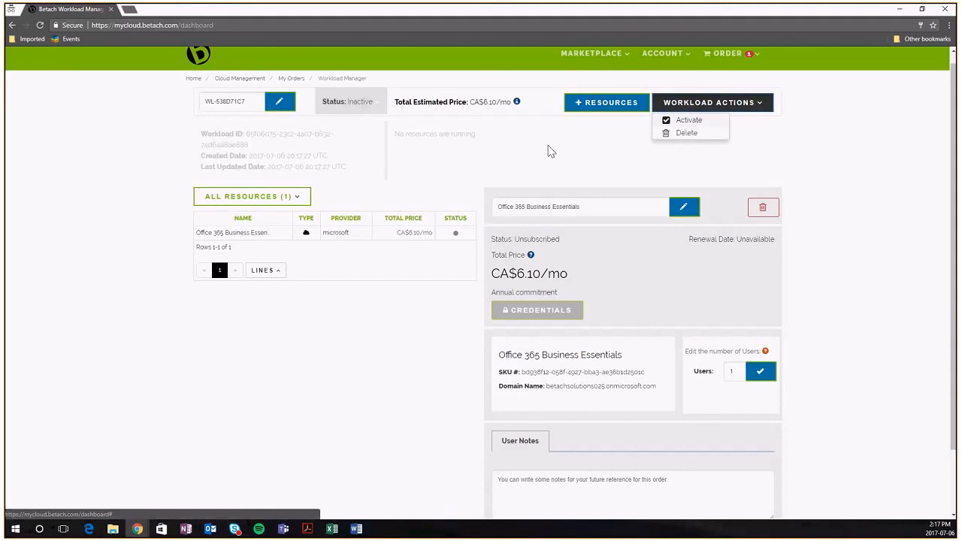
click(514, 157)
scroll(518, 180, up, 1)
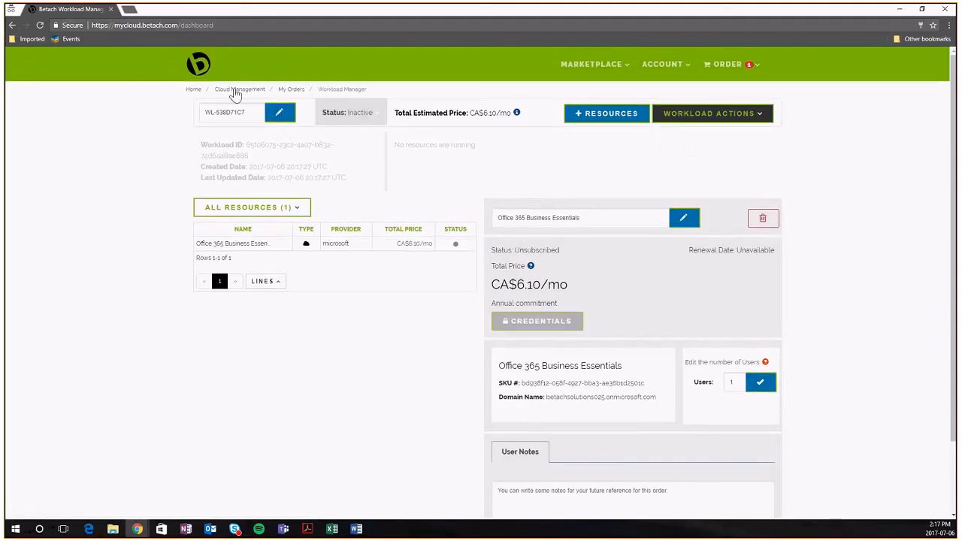
click(664, 71)
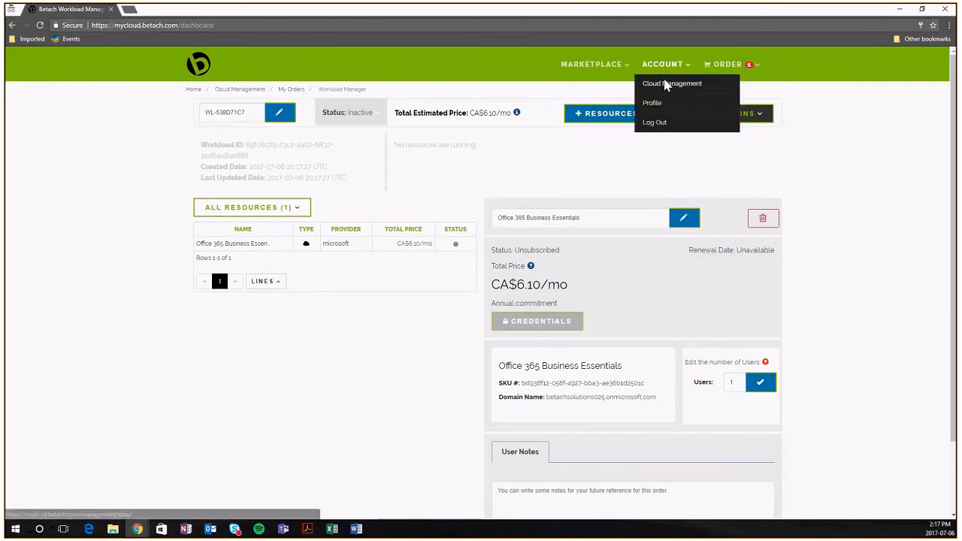
click(666, 84)
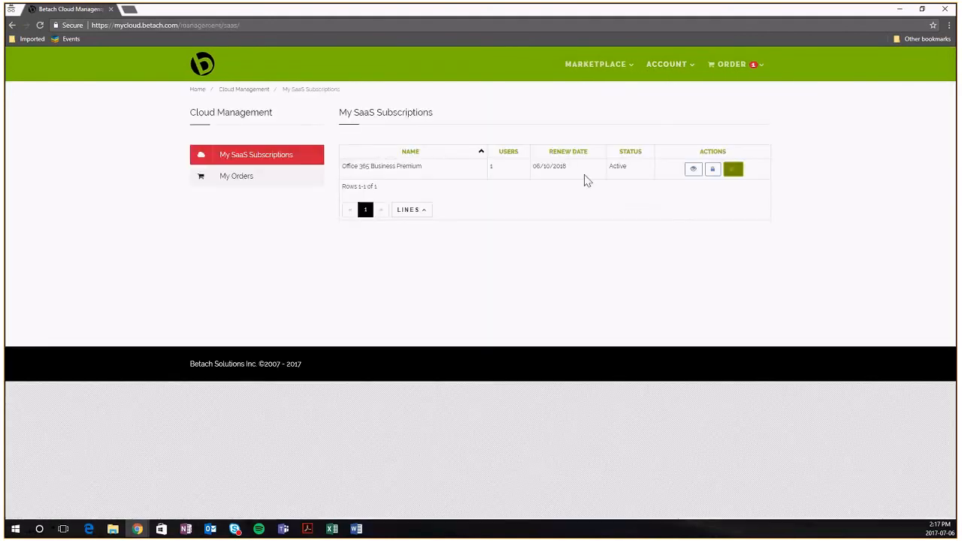
click(239, 175)
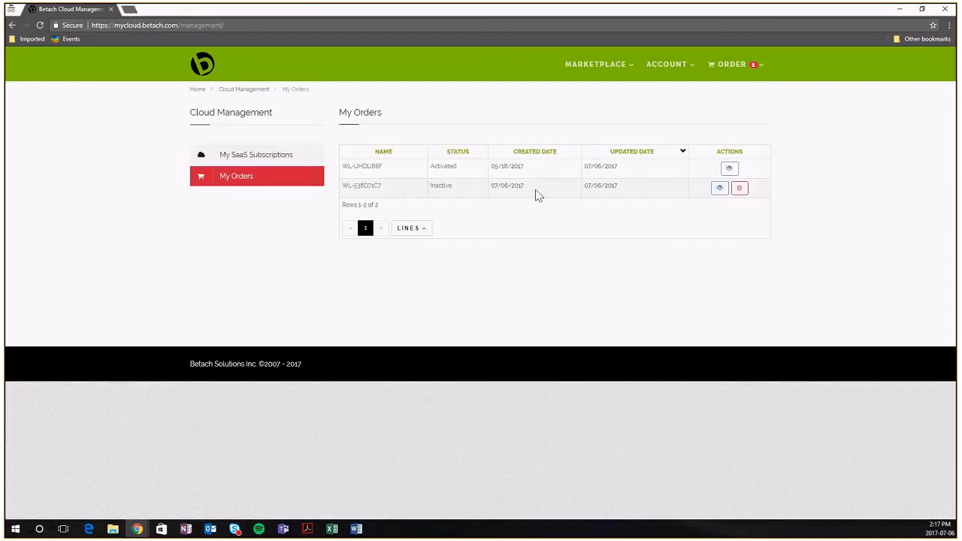
click(719, 189)
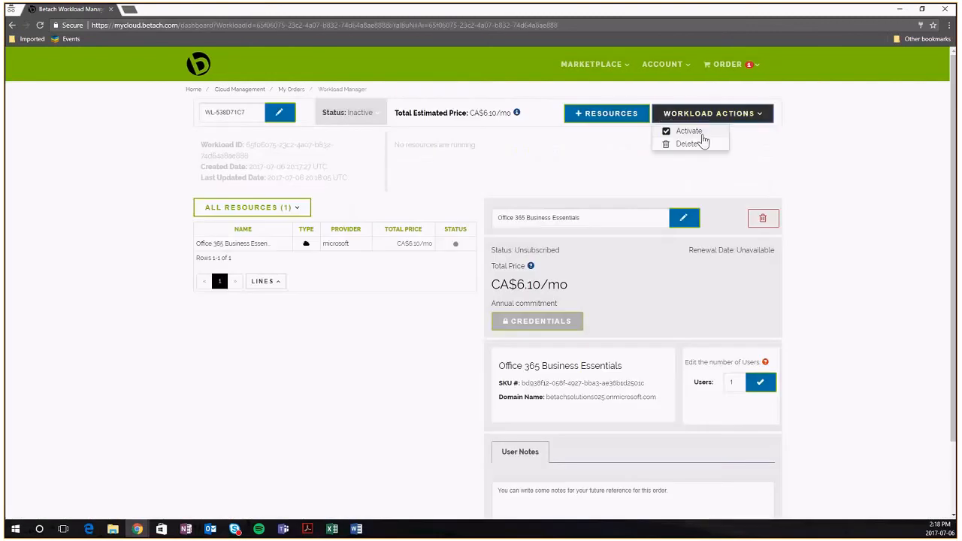
click(675, 115)
click(703, 135)
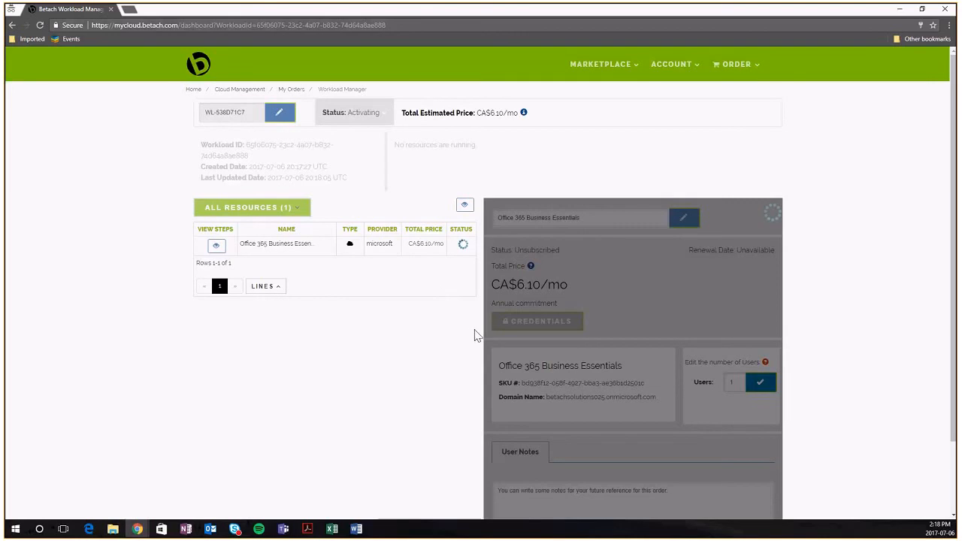
scroll(473, 334, down, 1)
scroll(475, 336, down, 1)
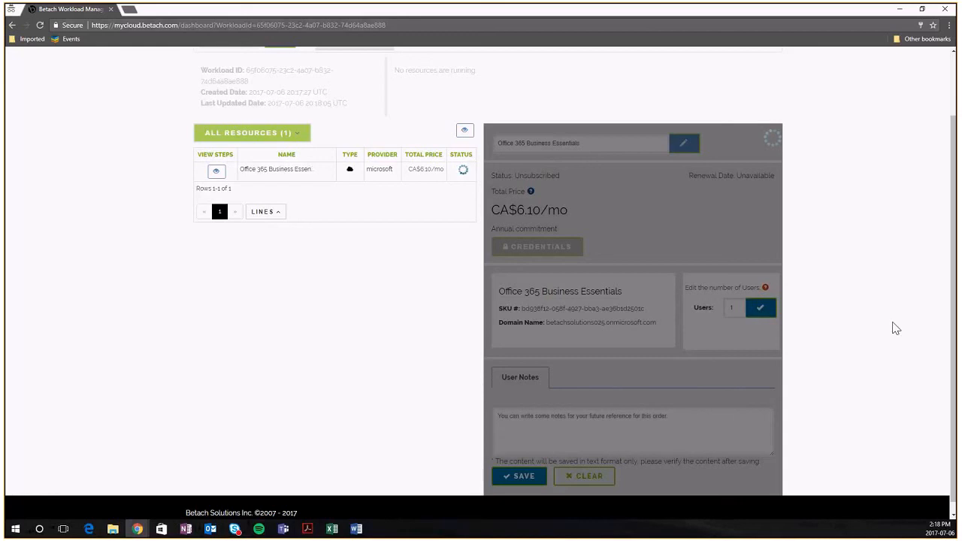
scroll(893, 334, up, 1)
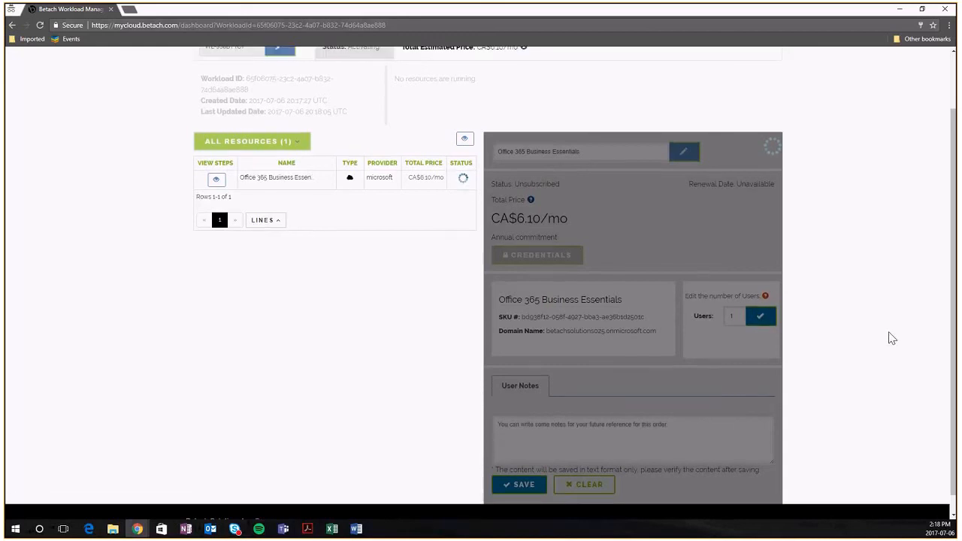
scroll(886, 348, up, 2)
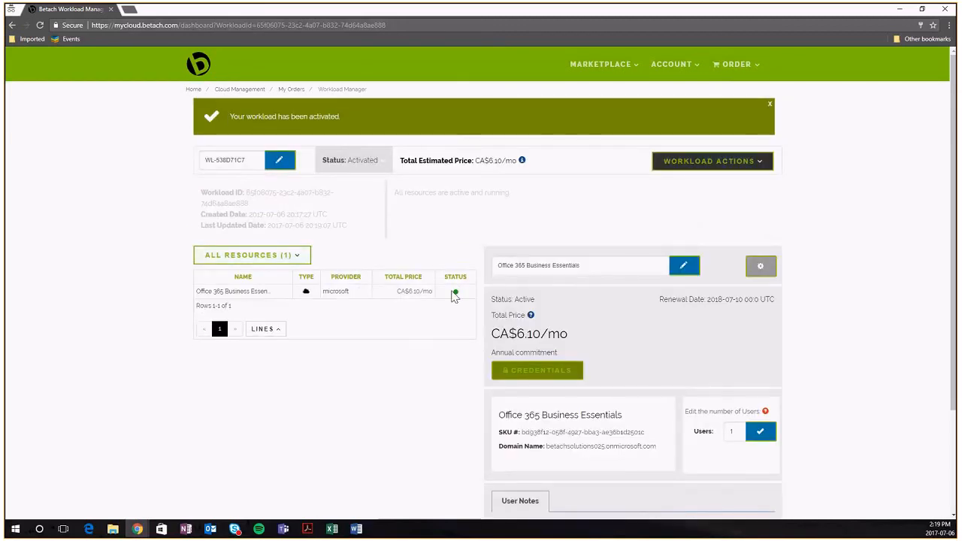
scroll(661, 181, down, 2)
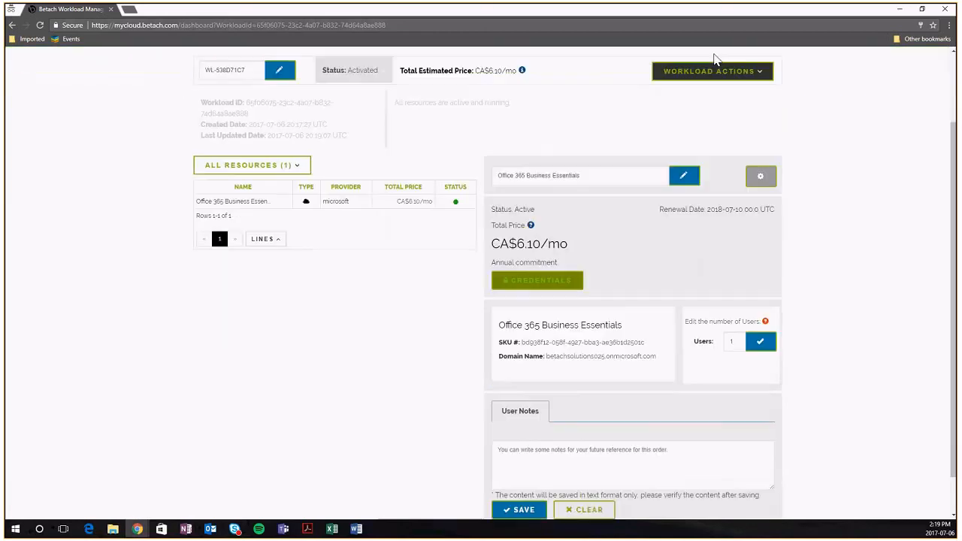
scroll(673, 170, up, 2)
click(714, 167)
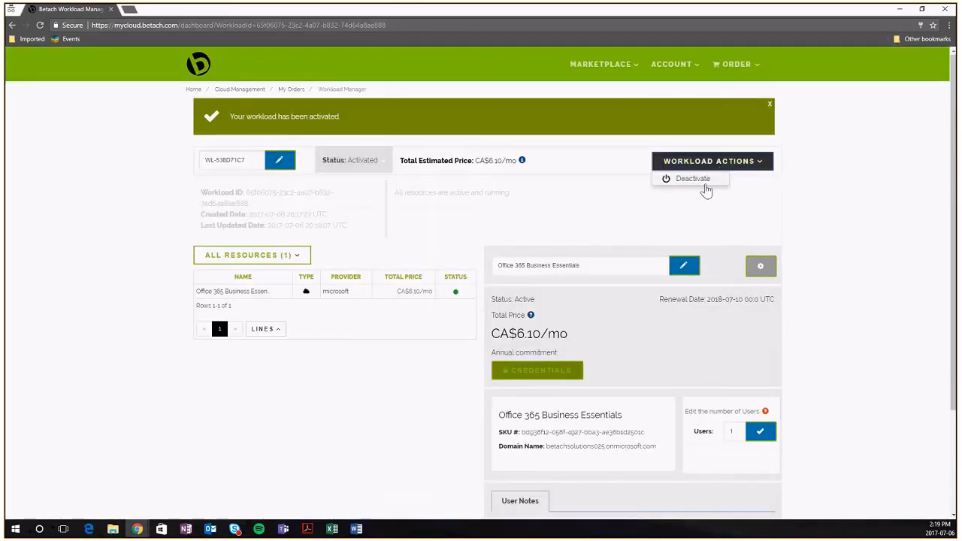
scroll(781, 194, down, 2)
scroll(782, 194, up, 1)
scroll(730, 372, up, 1)
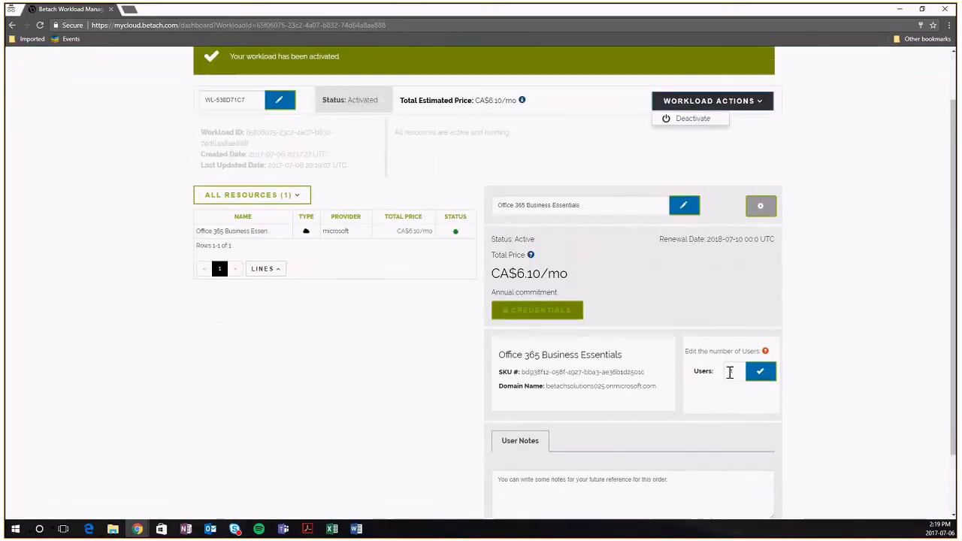
click(689, 119)
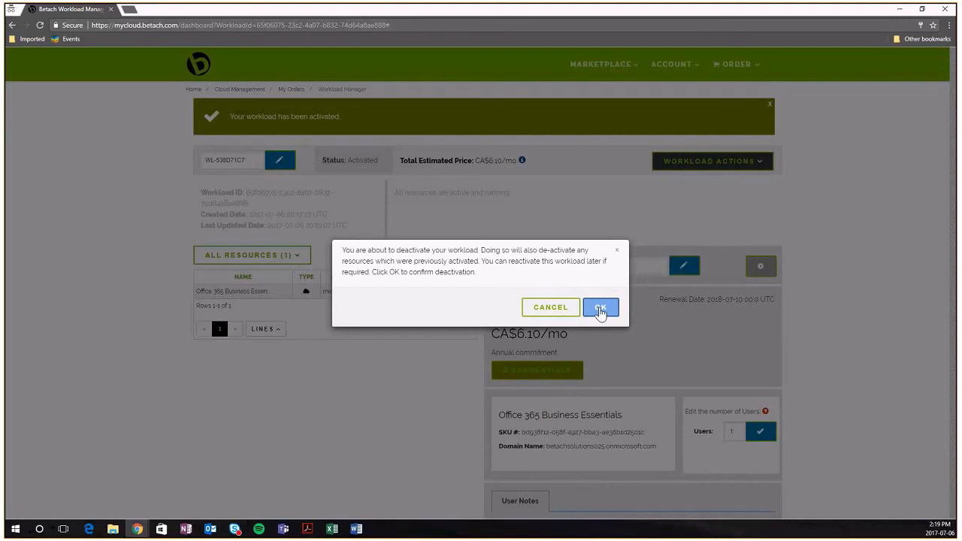
click(600, 310)
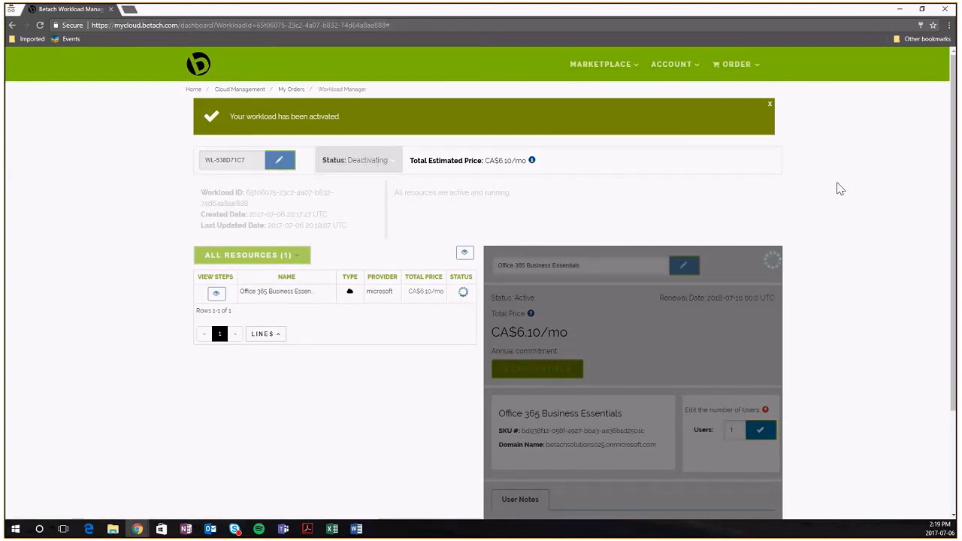
mouse_move(605, 67)
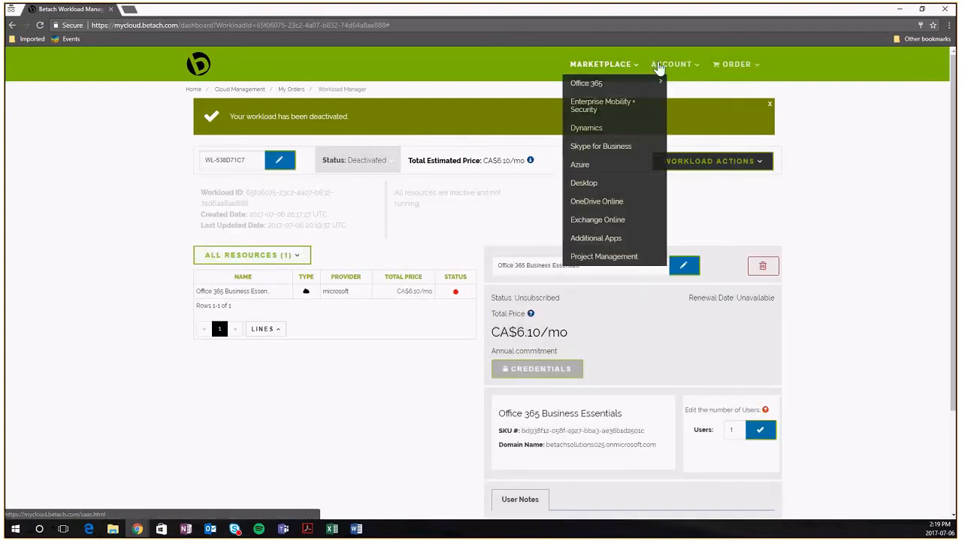
View the Cloud Management subscriptions and the Account Profile, then log out of Betach
mouse_move(673, 66)
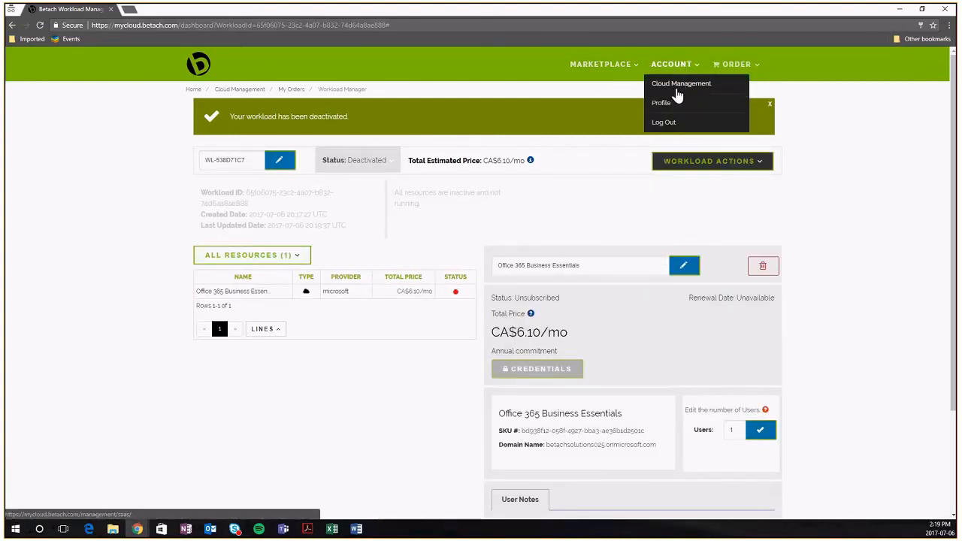
click(675, 87)
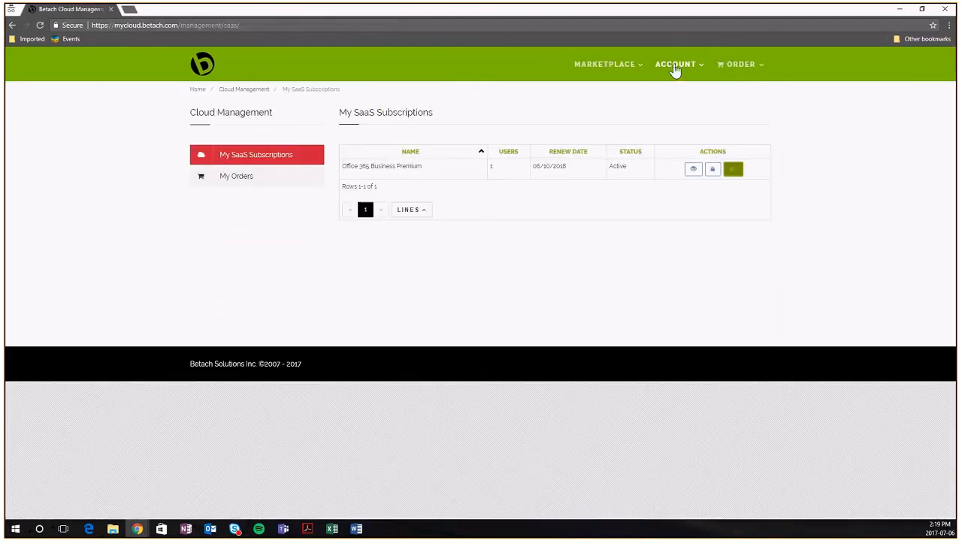
mouse_move(674, 66)
click(684, 107)
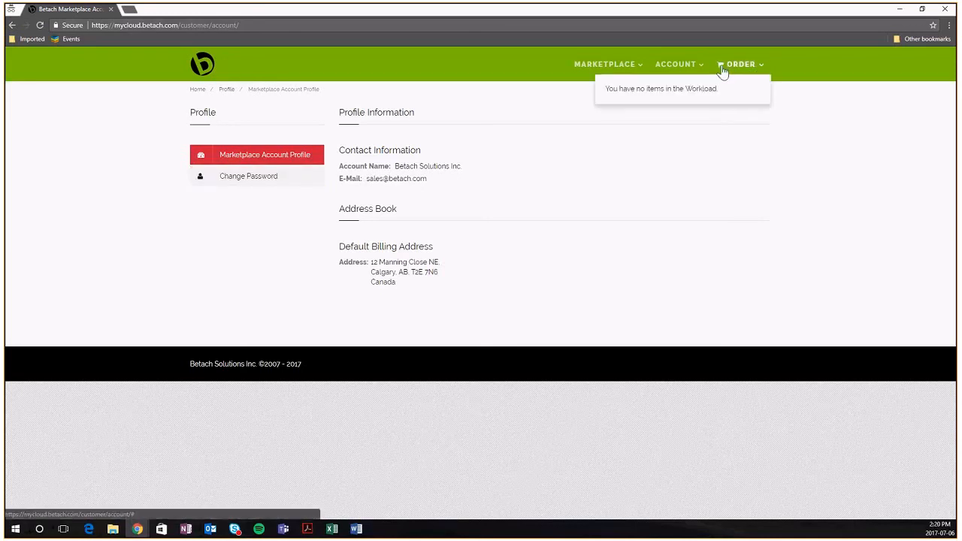
mouse_move(698, 68)
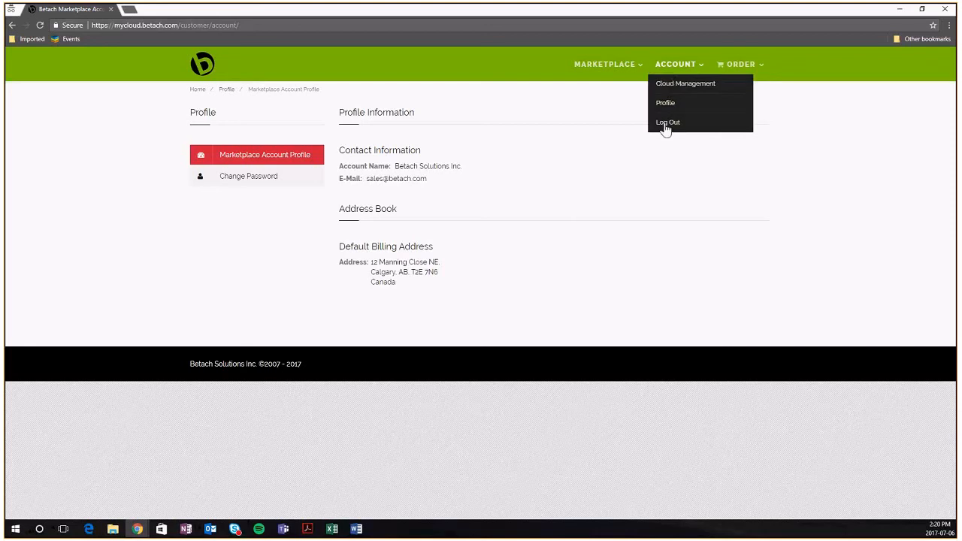
click(666, 122)
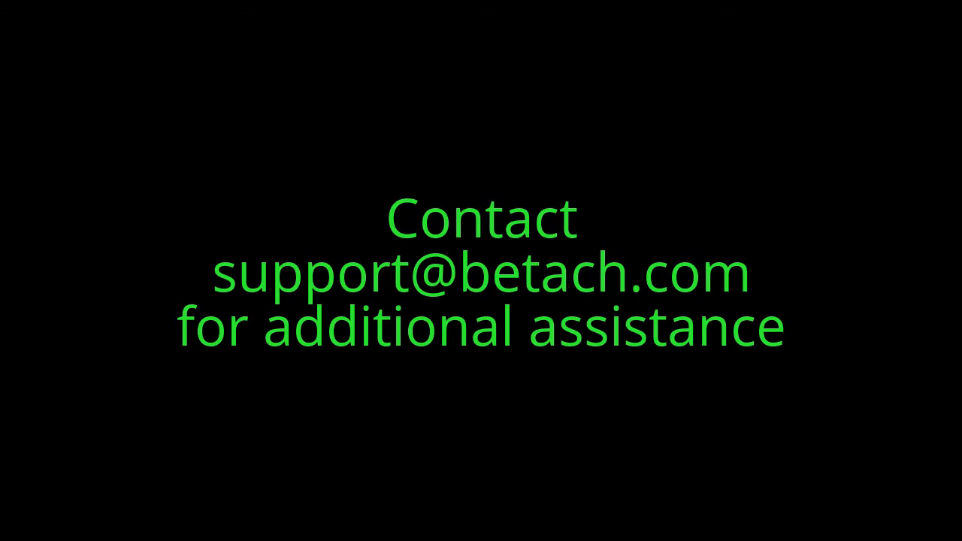